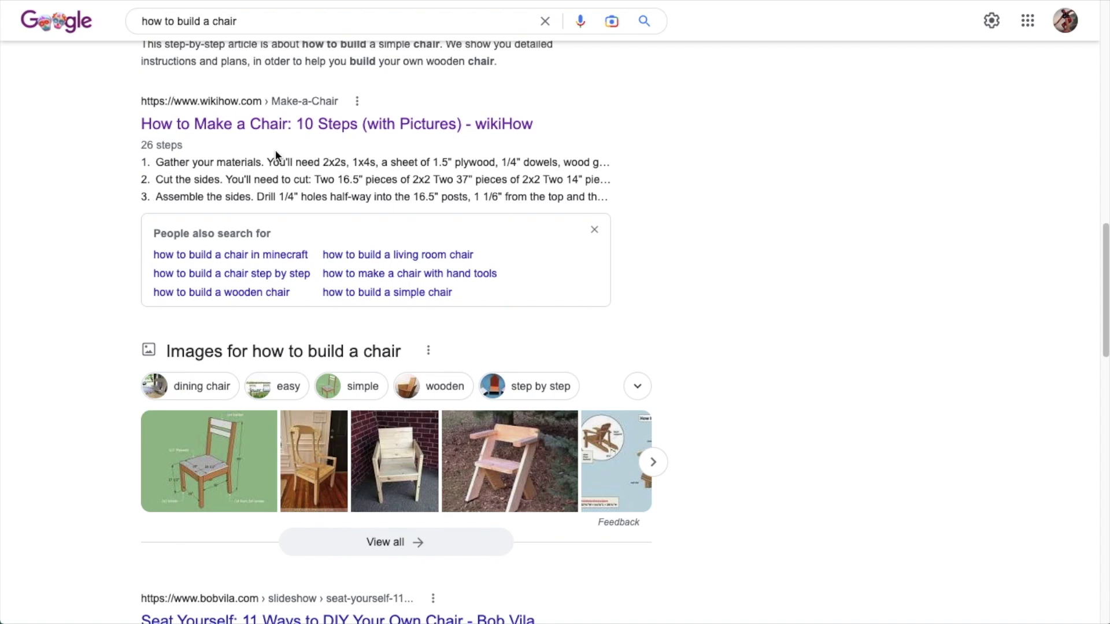
Step: Examine the Google search results for "how to build a chair", including the wikiHow how-to listing
{"action": "scroll", "coordinate": [697, 277], "scroll_direction": "down", "scroll_amount": 7}
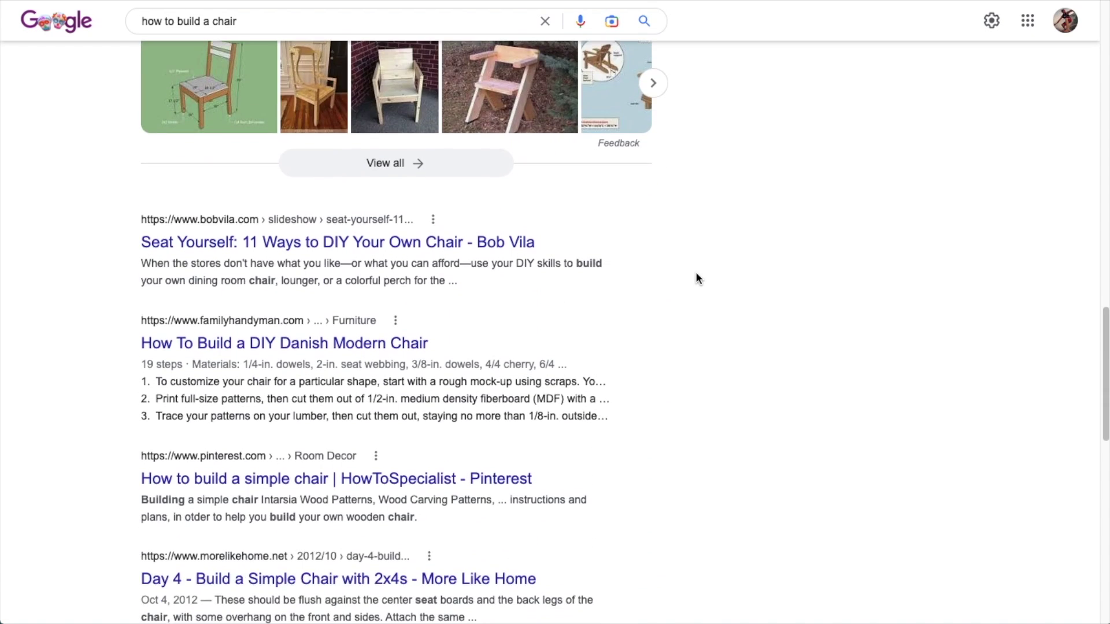
{"action": "scroll", "coordinate": [697, 279], "scroll_direction": "down", "scroll_amount": 3}
{"action": "scroll", "coordinate": [627, 223], "scroll_direction": "up", "scroll_amount": 1}
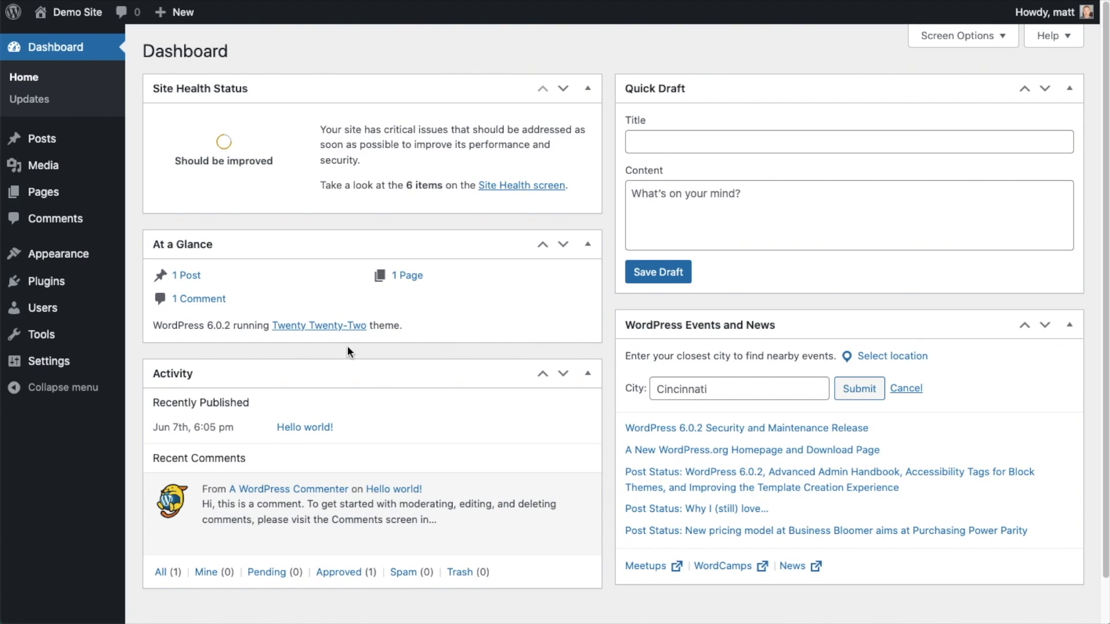
Step: Open the add-plugins page in WordPress and download the AIOSEO Pro plugin from the AIOSEO account site's downloads
{"action": "left_click", "coordinate": [36, 280]}
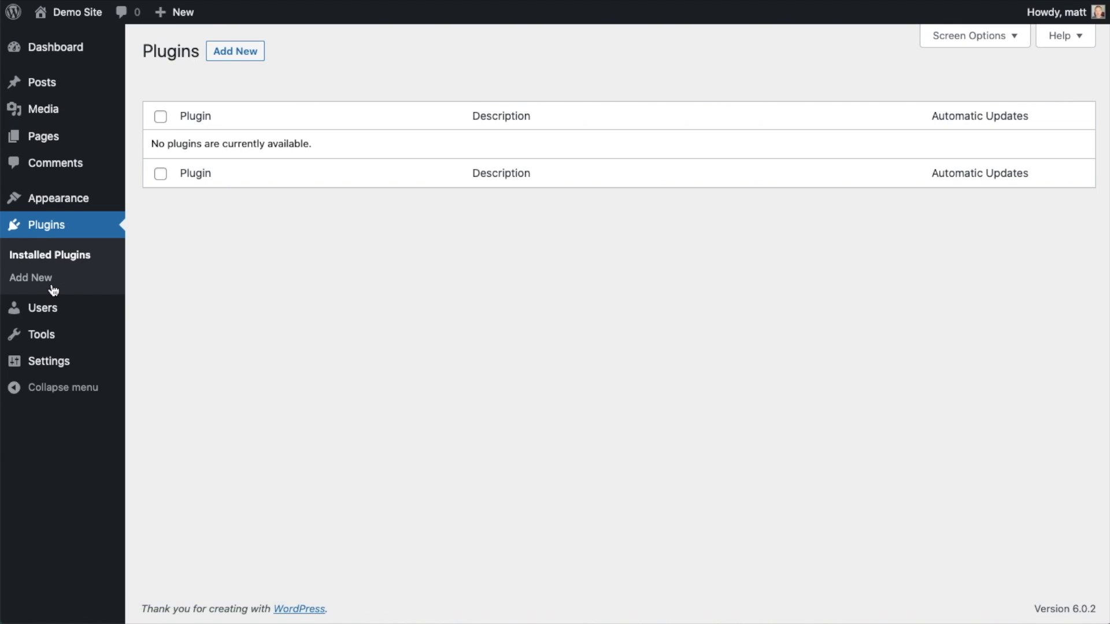
{"action": "left_click", "coordinate": [241, 58]}
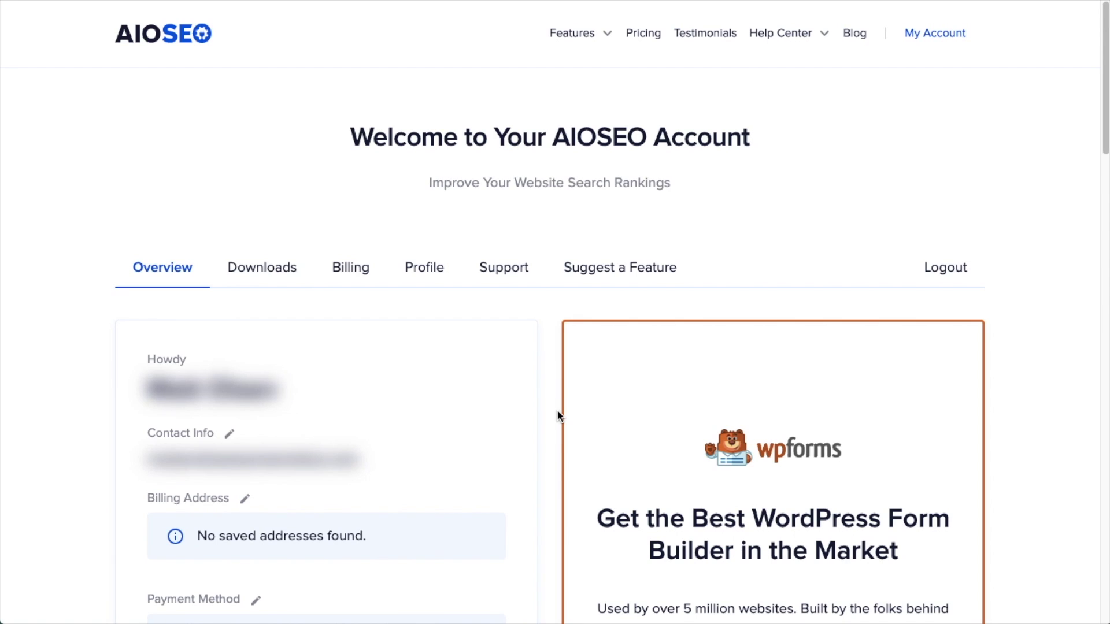
{"action": "left_click", "coordinate": [279, 274]}
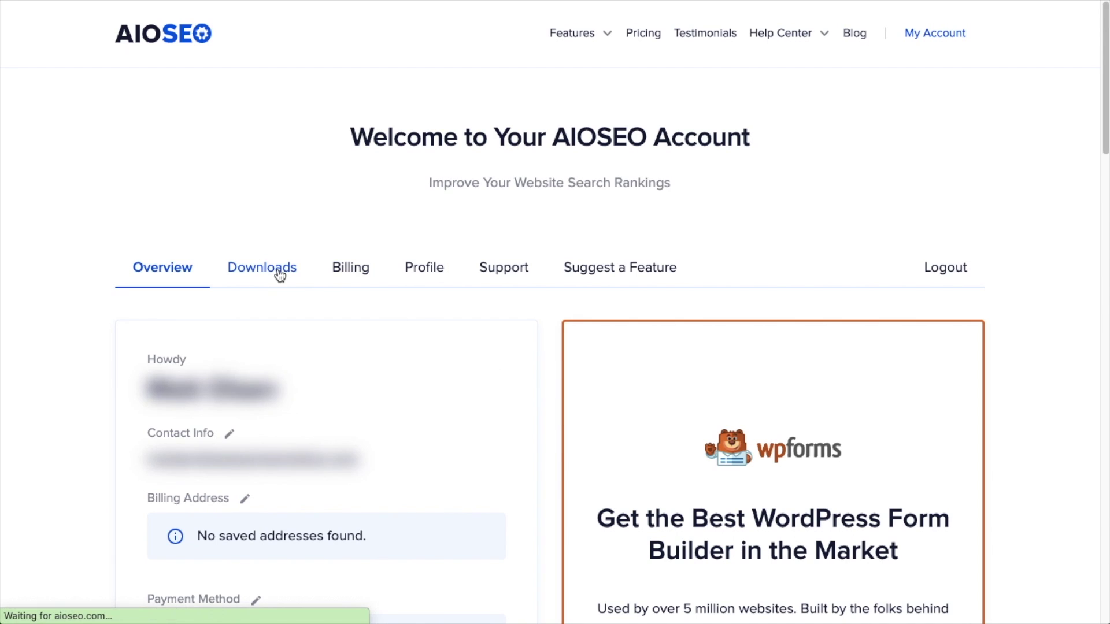
{"action": "left_click", "coordinate": [845, 371]}
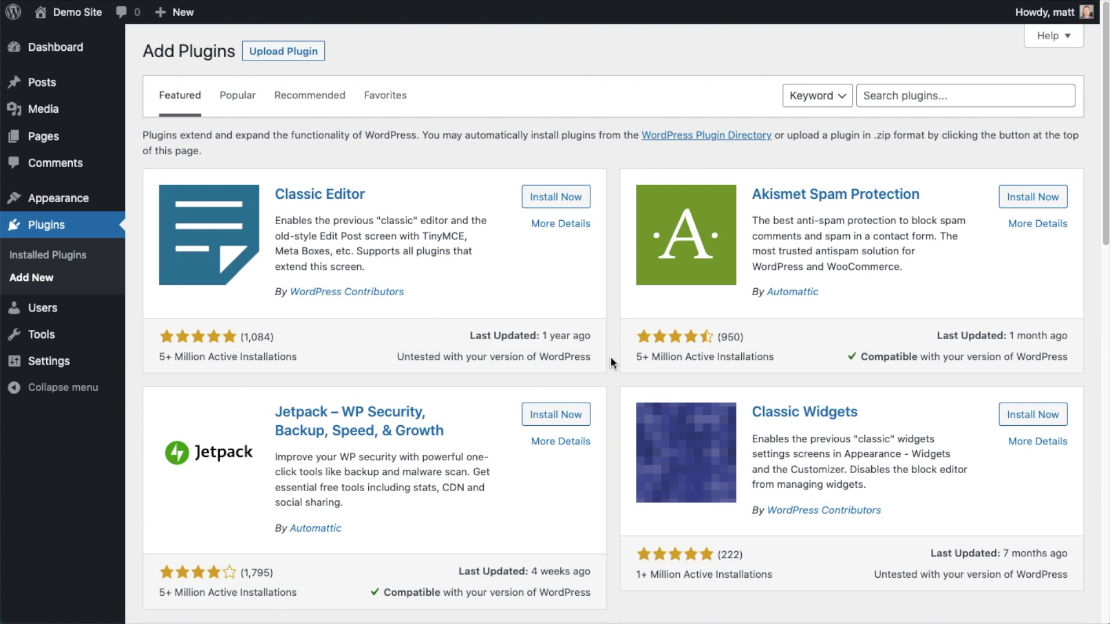
Step: In the WordPress admin, upload aioseo-pro-v4.2.4.2.zip as a plugin, then install and activate it
{"action": "left_click", "coordinate": [295, 52]}
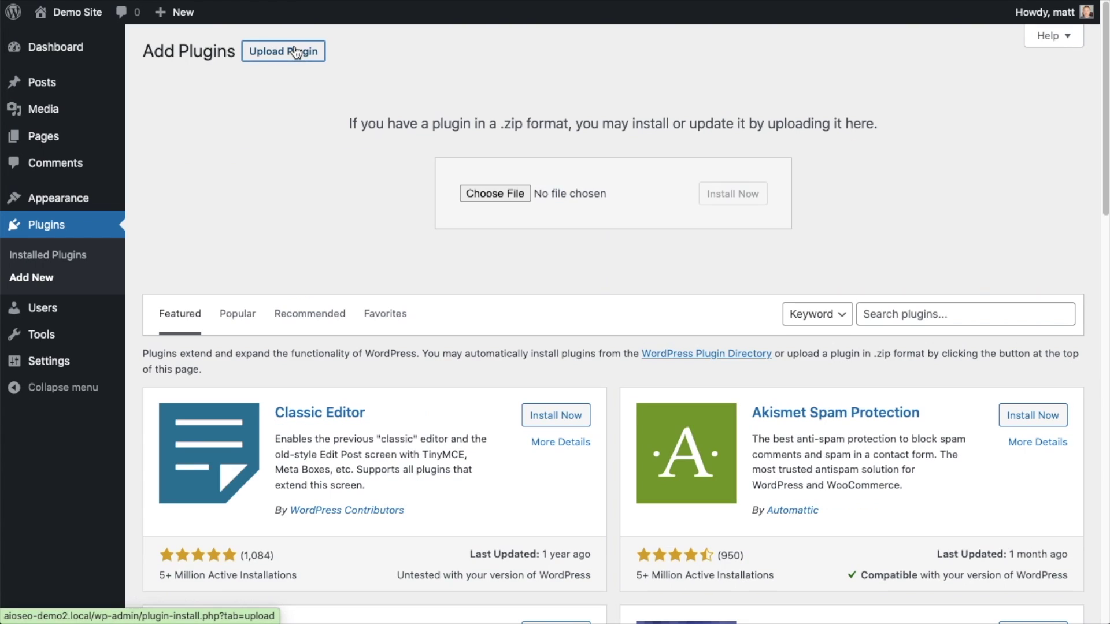
{"action": "left_click", "coordinate": [495, 193]}
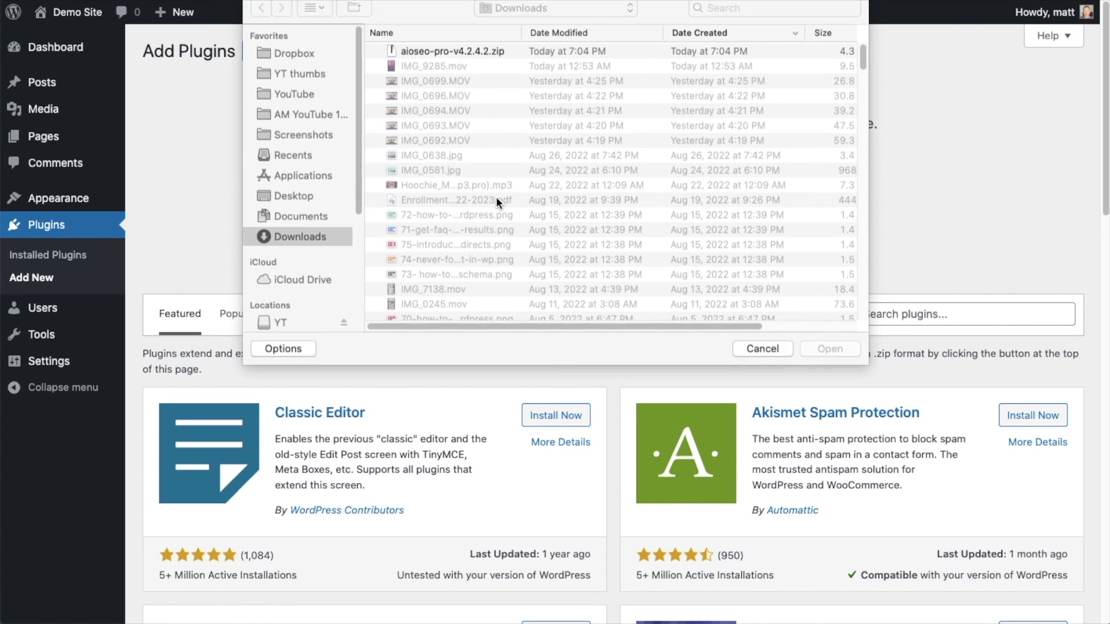
{"action": "double_click", "coordinate": [445, 55]}
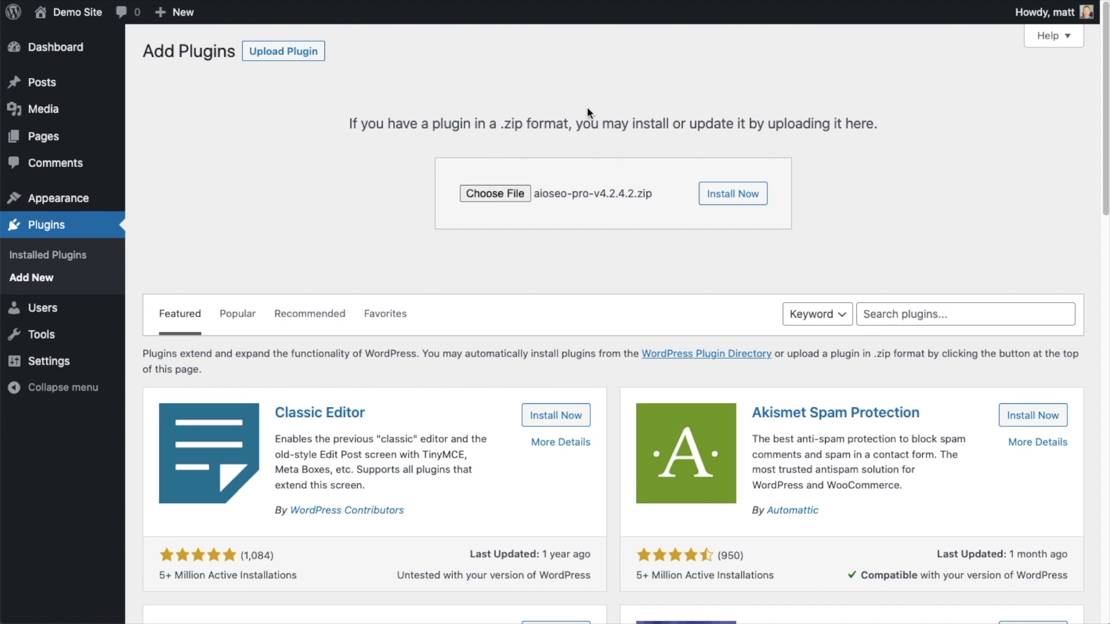
{"action": "left_click", "coordinate": [719, 202]}
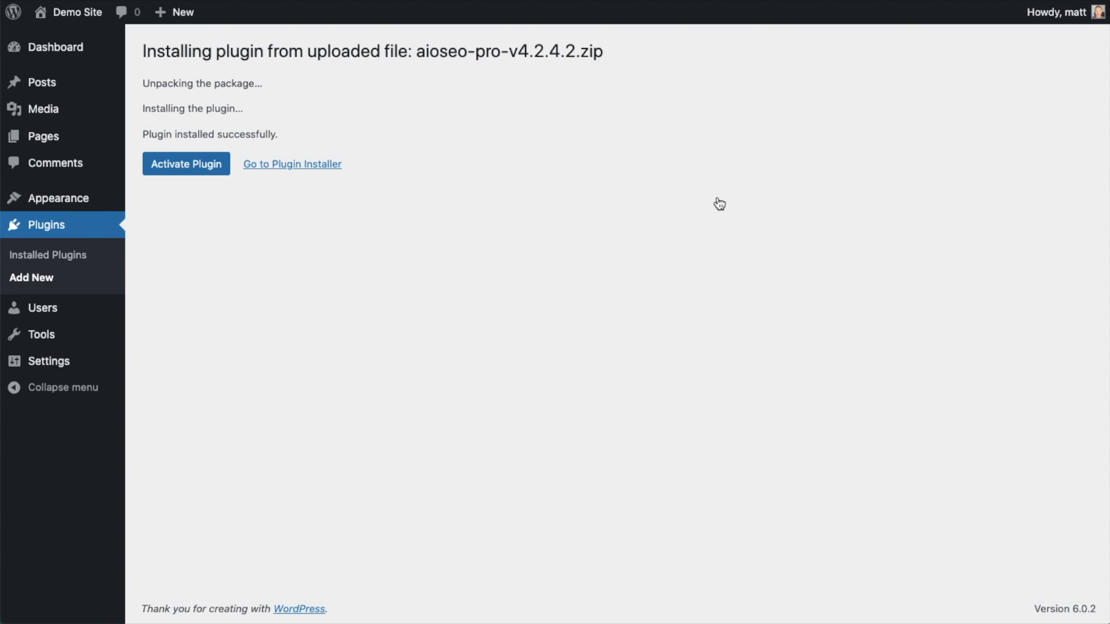
{"action": "left_click", "coordinate": [180, 164]}
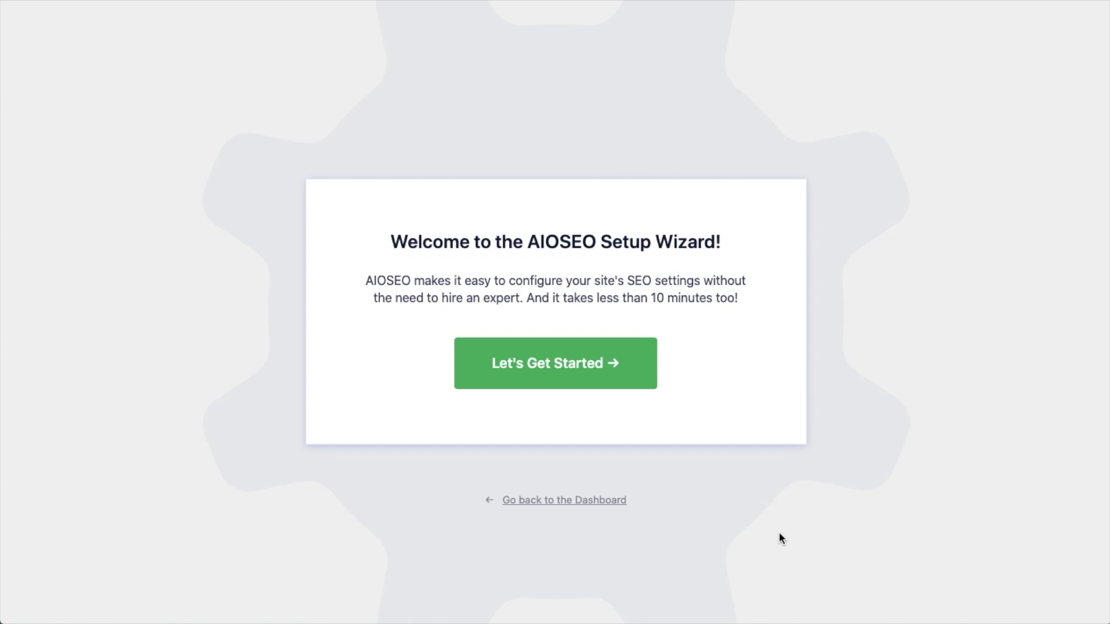
Step: Leave the AIOSEO setup wizard and open the license key settings from the AIOSEO dashboard's site score section
{"action": "left_click", "coordinate": [561, 505]}
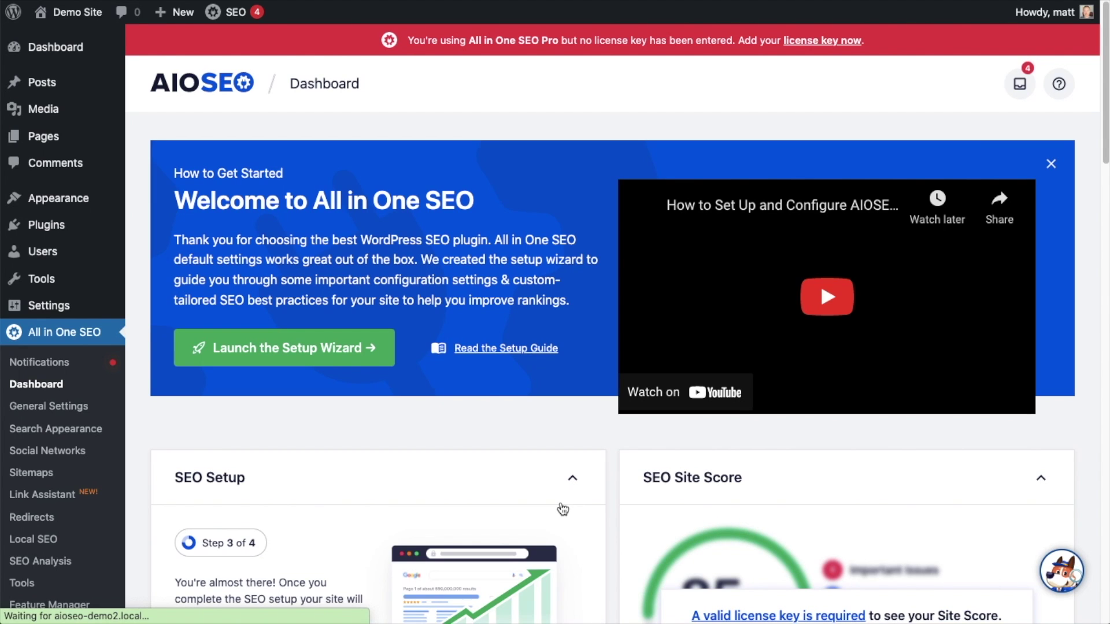
{"action": "scroll", "coordinate": [612, 290], "scroll_direction": "down", "scroll_amount": 7}
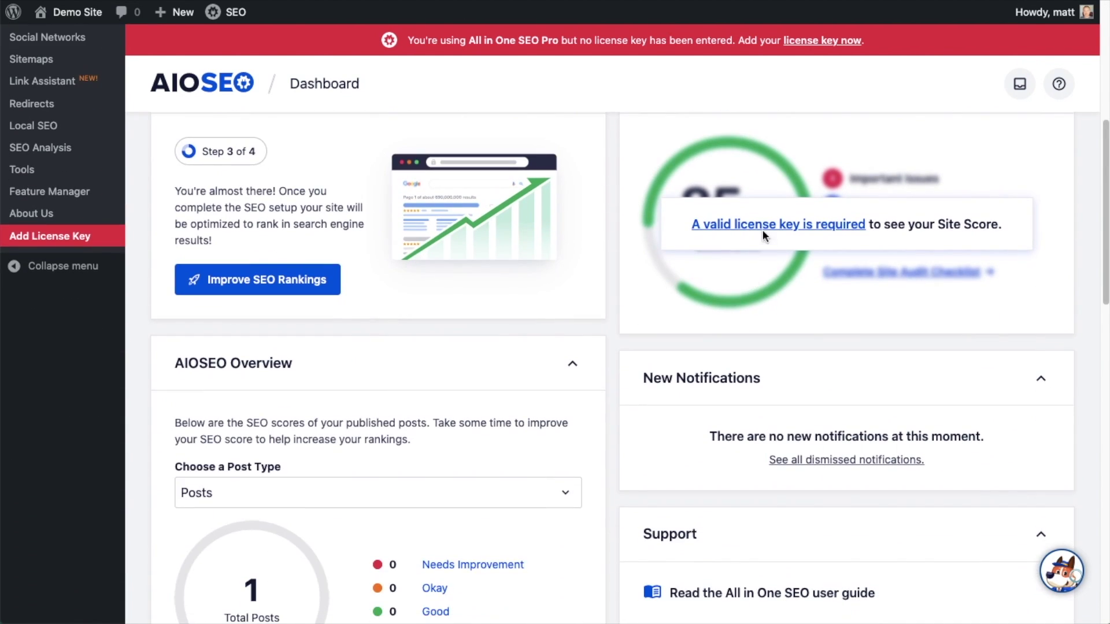
{"action": "left_click", "coordinate": [765, 230]}
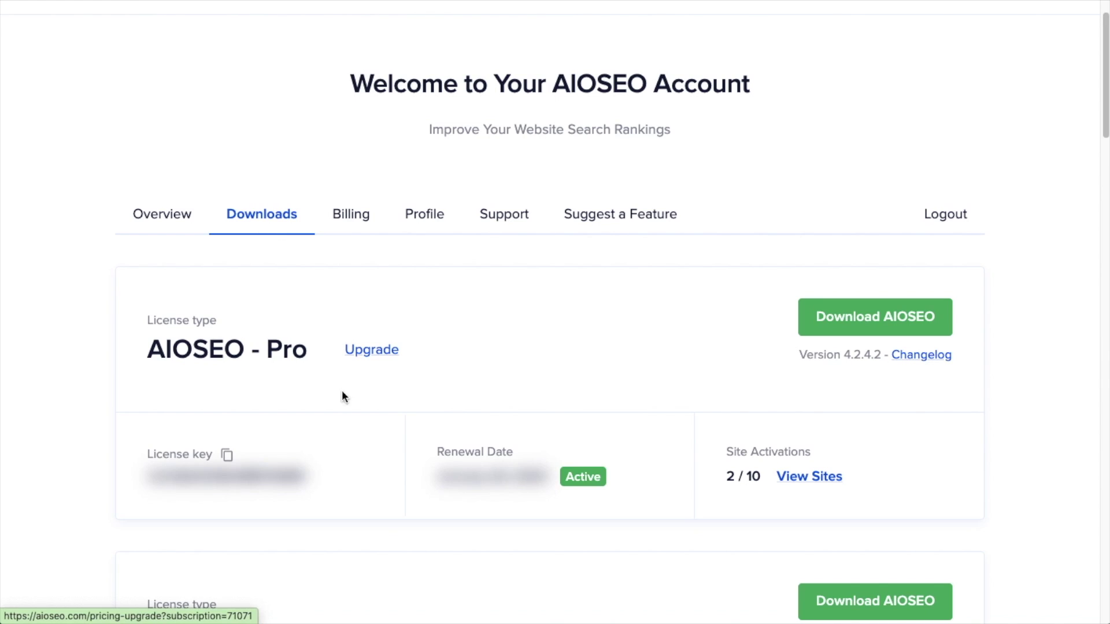
Step: Copy the license key from the AIOSEO account site, paste it into the WordPress License Key field, connect it and save the changes
{"action": "left_click", "coordinate": [227, 456]}
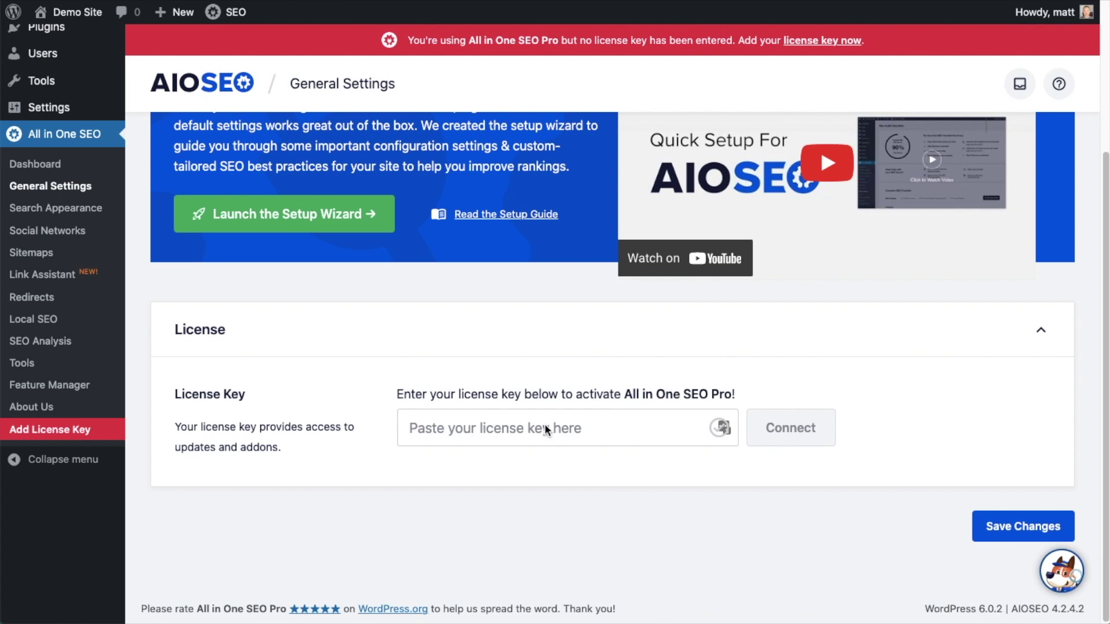
{"action": "left_click", "coordinate": [502, 427]}
{"action": "key", "text": "ctrl+v"}
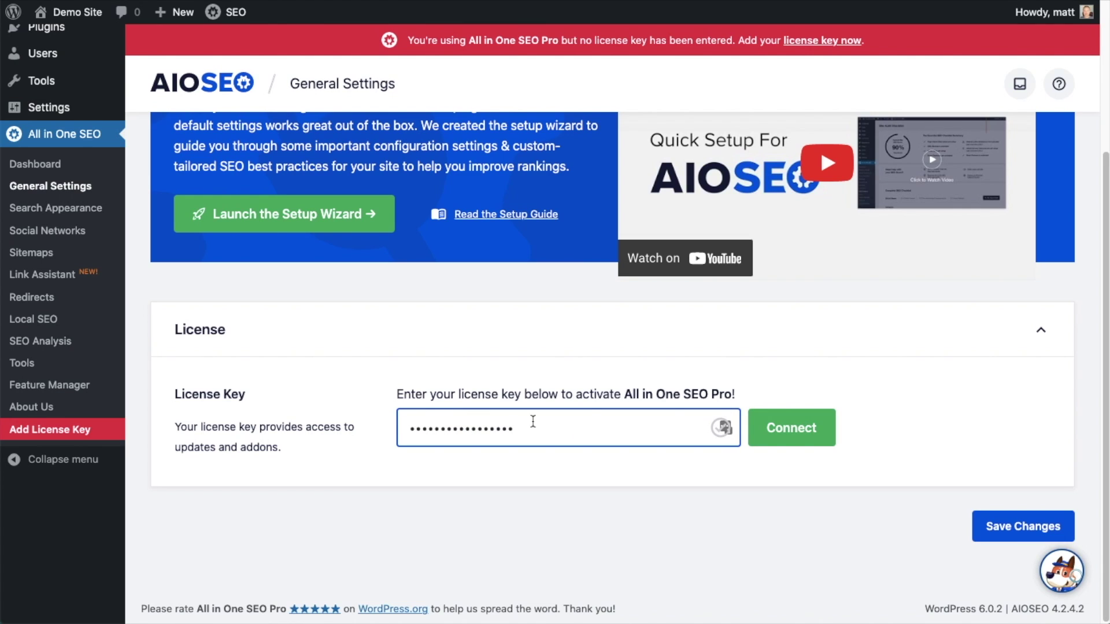
{"action": "left_click", "coordinate": [797, 428]}
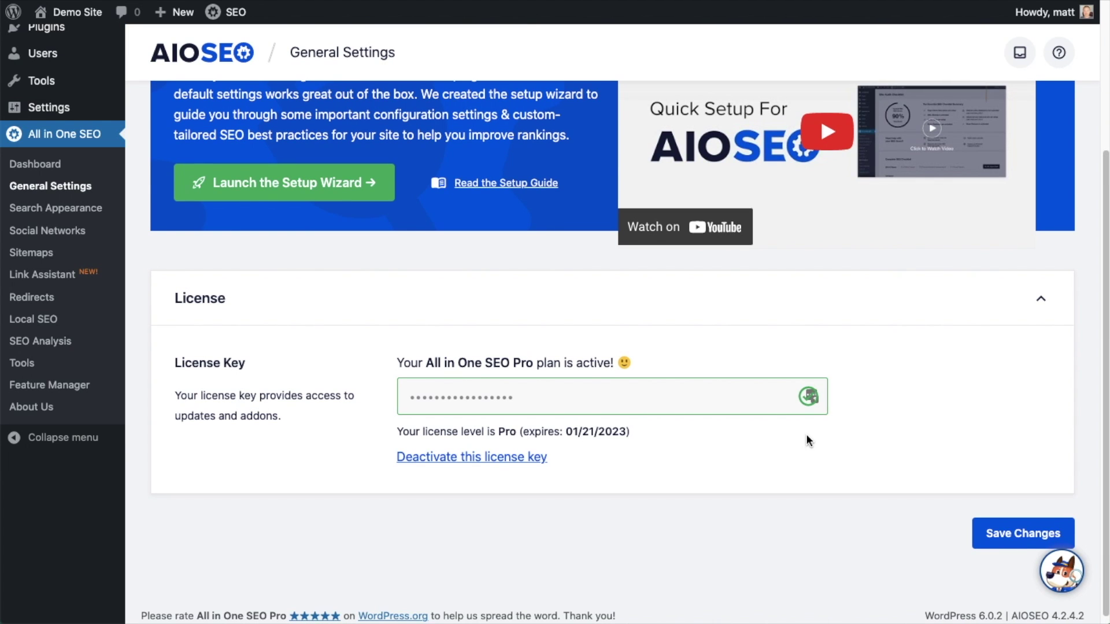
{"action": "left_click", "coordinate": [1027, 532]}
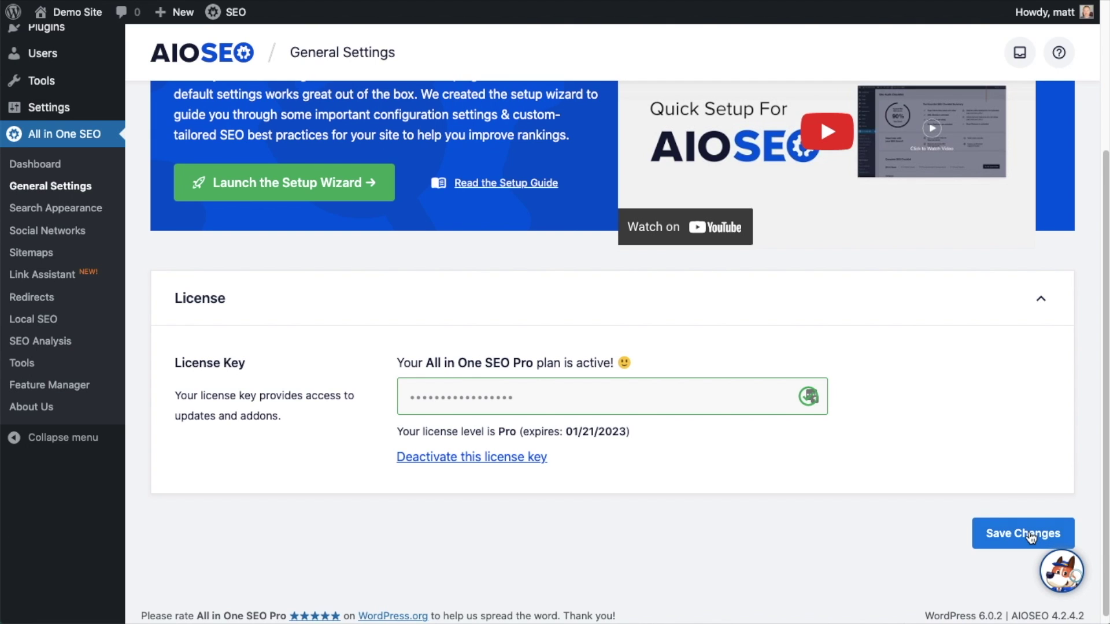
Step: Return to the WordPress dashboard and open the post "How To Post – Demo" from the list of all posts
{"action": "scroll", "coordinate": [635, 318], "scroll_direction": "up", "scroll_amount": 4}
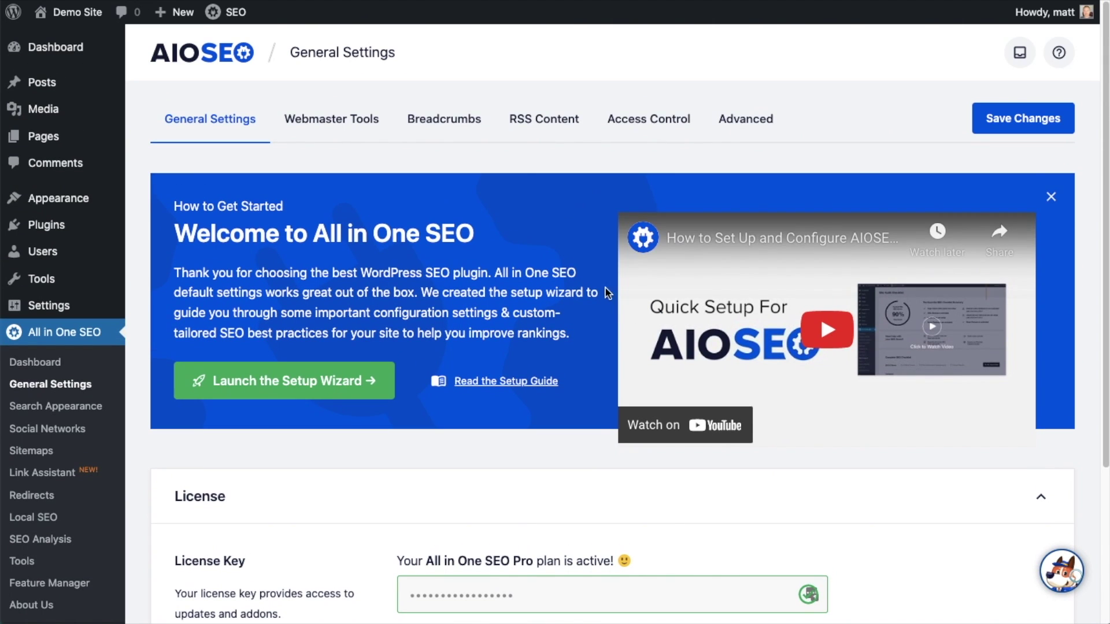
{"action": "left_click", "coordinate": [62, 56]}
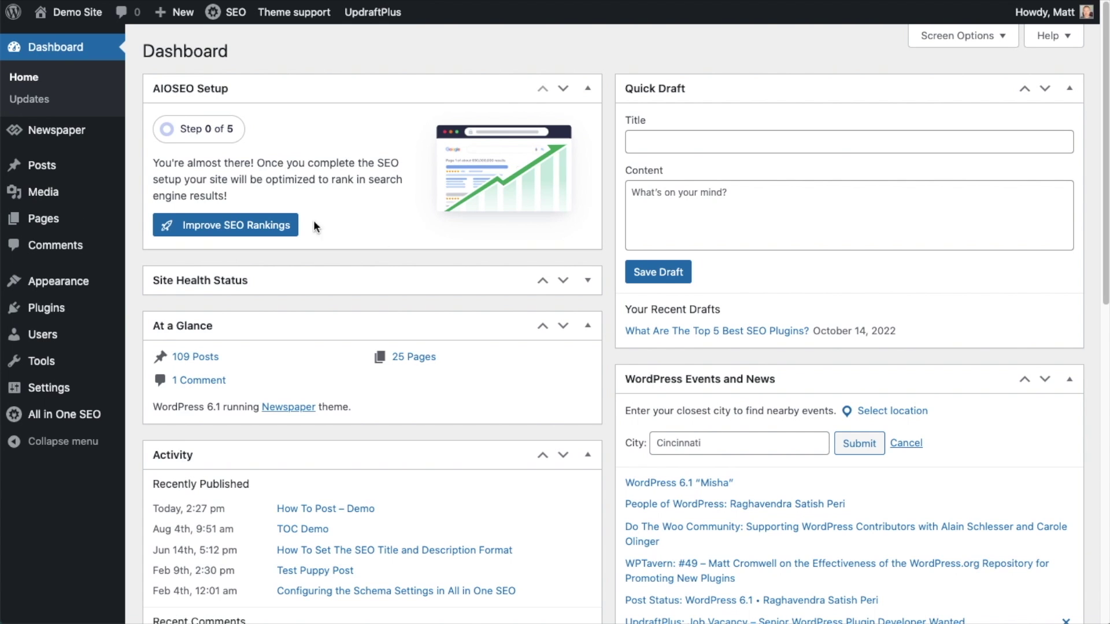
{"action": "left_click", "coordinate": [50, 168]}
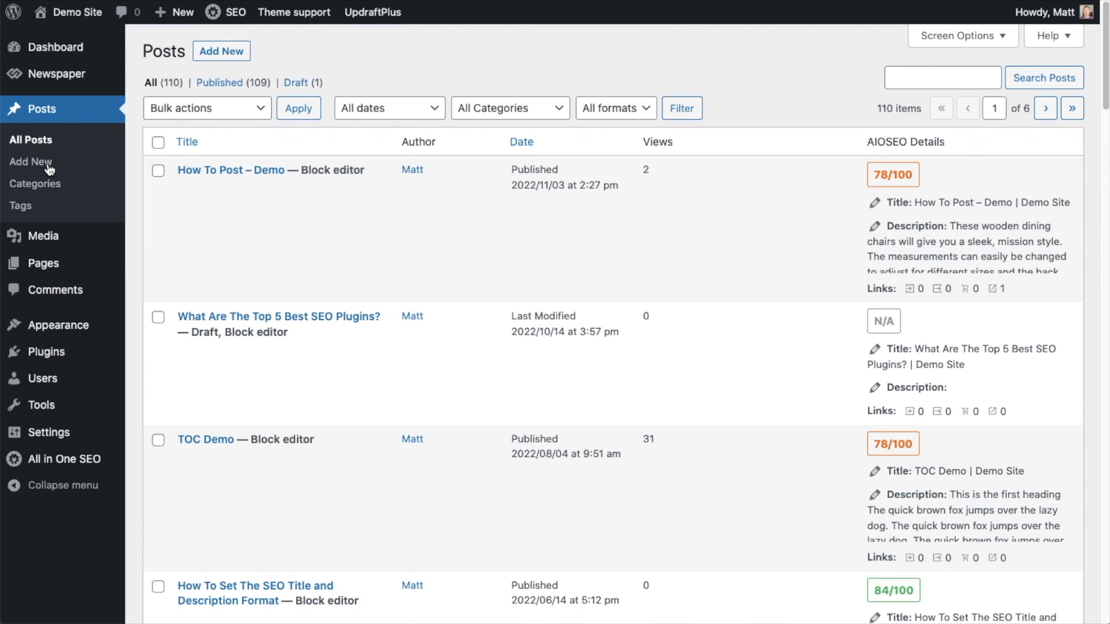
{"action": "left_click", "coordinate": [237, 171]}
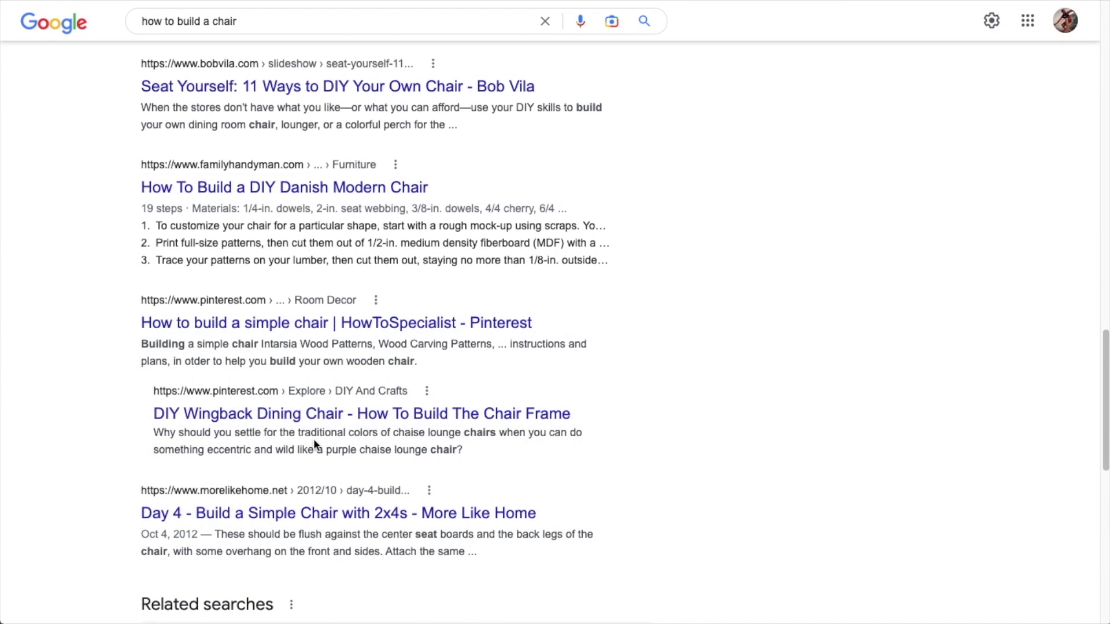
Step: Open the wikiHow result "How to Make a Chair: 10 Steps" in Google and examine its Wood Chair method
{"action": "scroll", "coordinate": [313, 438], "scroll_direction": "up", "scroll_amount": 5}
{"action": "scroll", "coordinate": [314, 442], "scroll_direction": "up", "scroll_amount": 8}
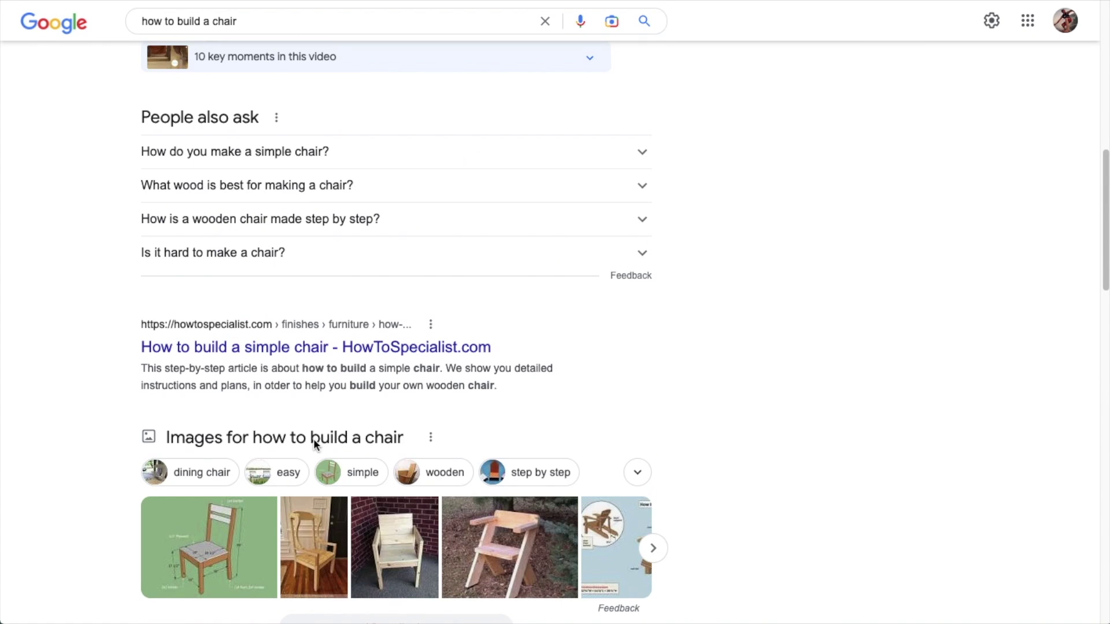
{"action": "scroll", "coordinate": [313, 444], "scroll_direction": "down", "scroll_amount": 5}
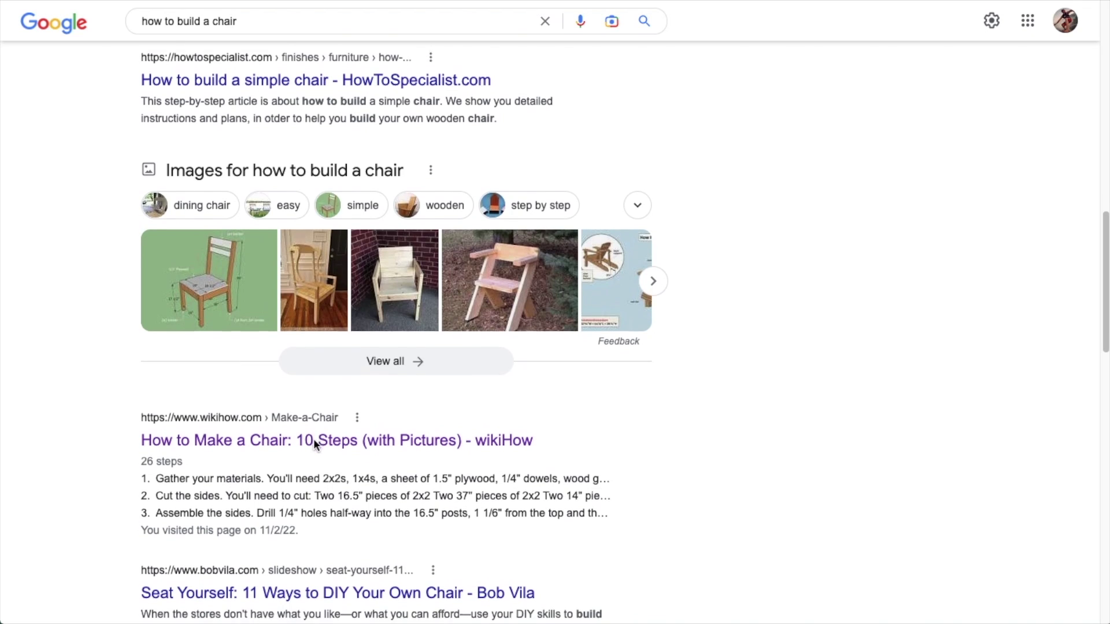
{"action": "left_click", "coordinate": [265, 432]}
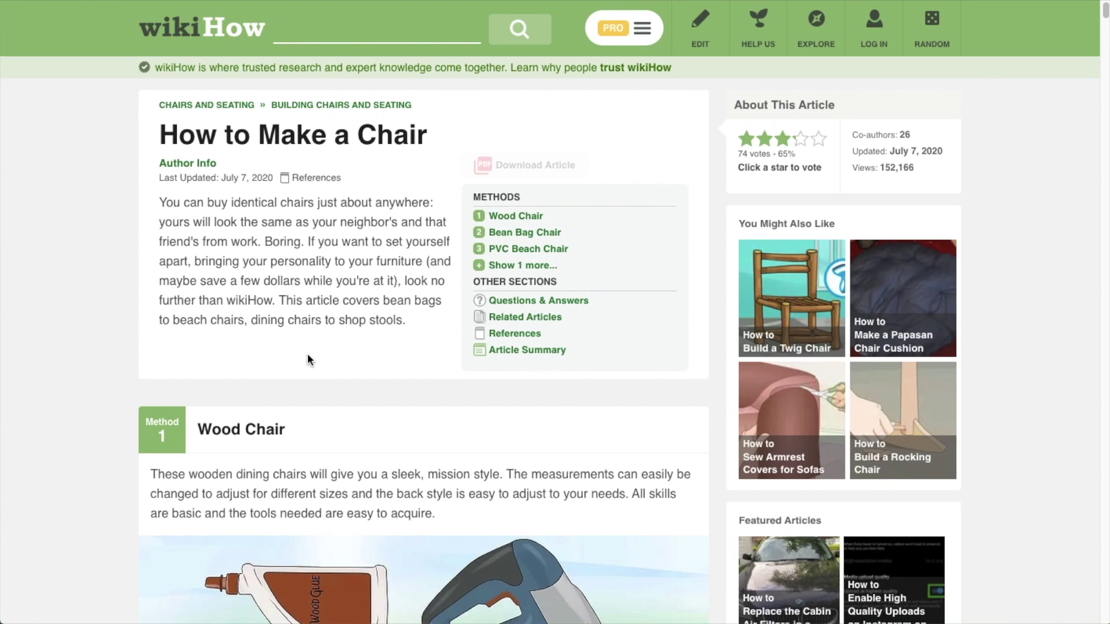
{"action": "scroll", "coordinate": [310, 359], "scroll_direction": "down", "scroll_amount": 8}
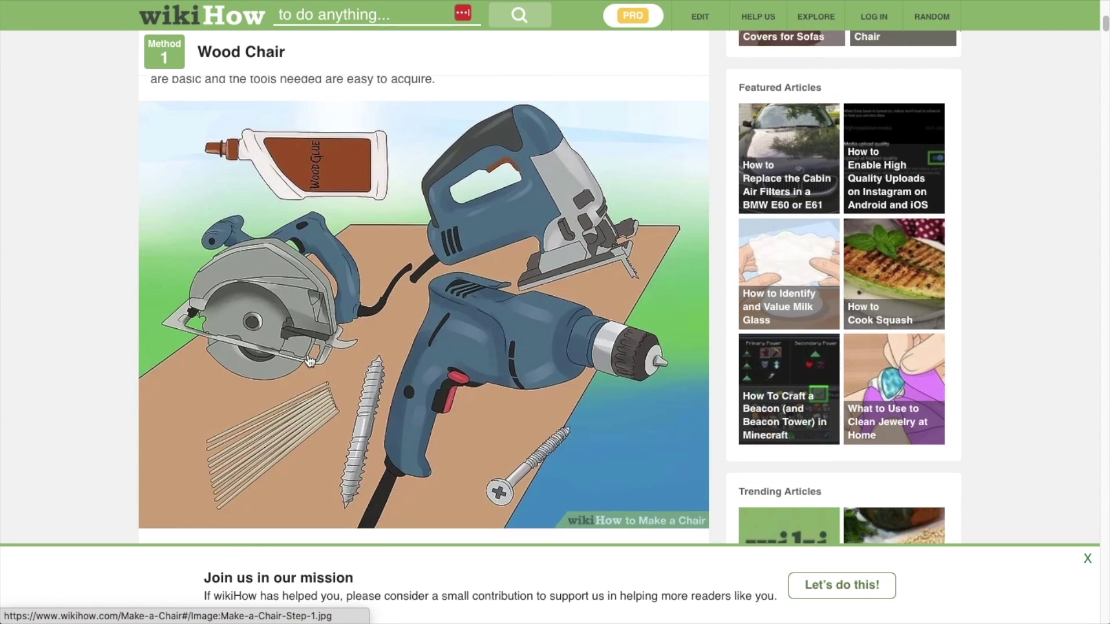
{"action": "scroll", "coordinate": [309, 361], "scroll_direction": "down", "scroll_amount": 10}
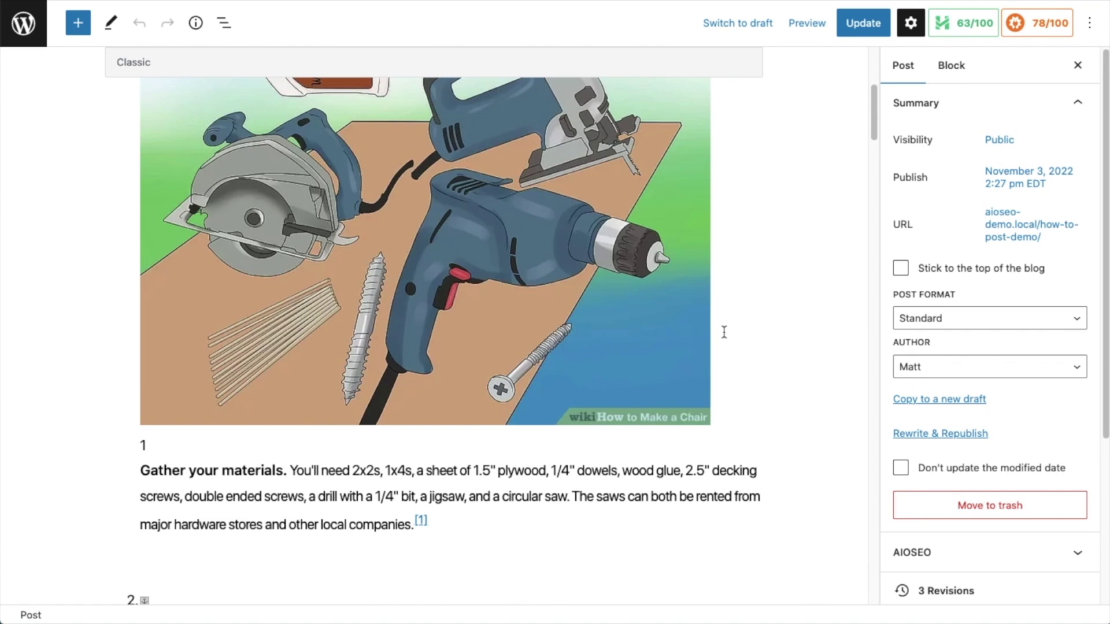
Step: In the WordPress post editor, review the demo post's chair-building steps and open the Schema section of its AIOSEO Settings
{"action": "scroll", "coordinate": [723, 331], "scroll_direction": "down", "scroll_amount": 1}
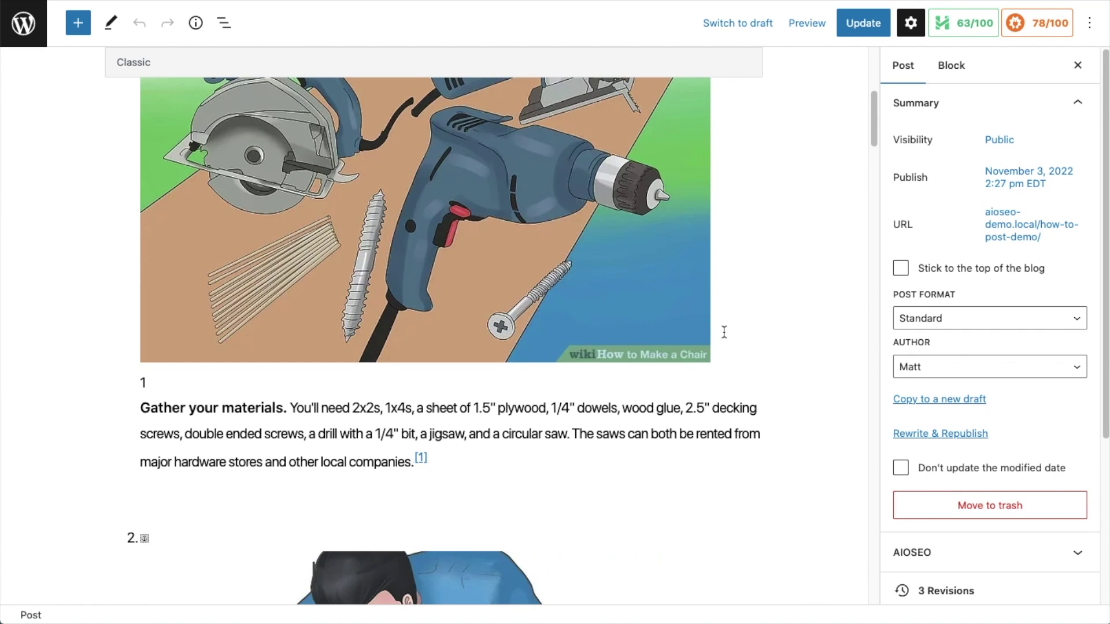
{"action": "scroll", "coordinate": [723, 331], "scroll_direction": "down", "scroll_amount": 2}
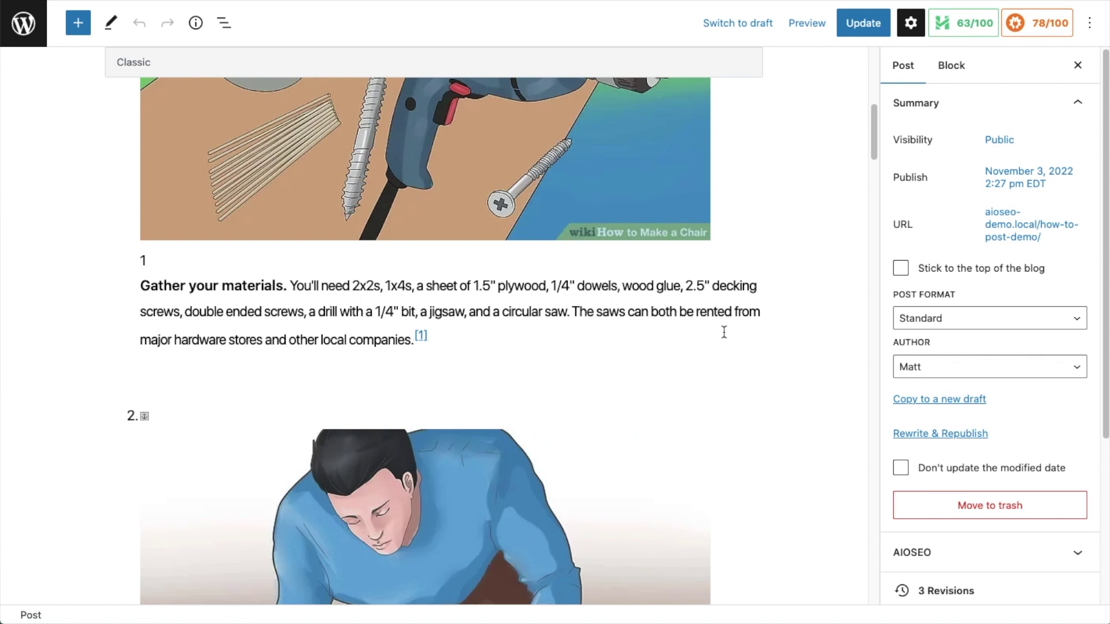
{"action": "scroll", "coordinate": [724, 331], "scroll_direction": "up", "scroll_amount": 8}
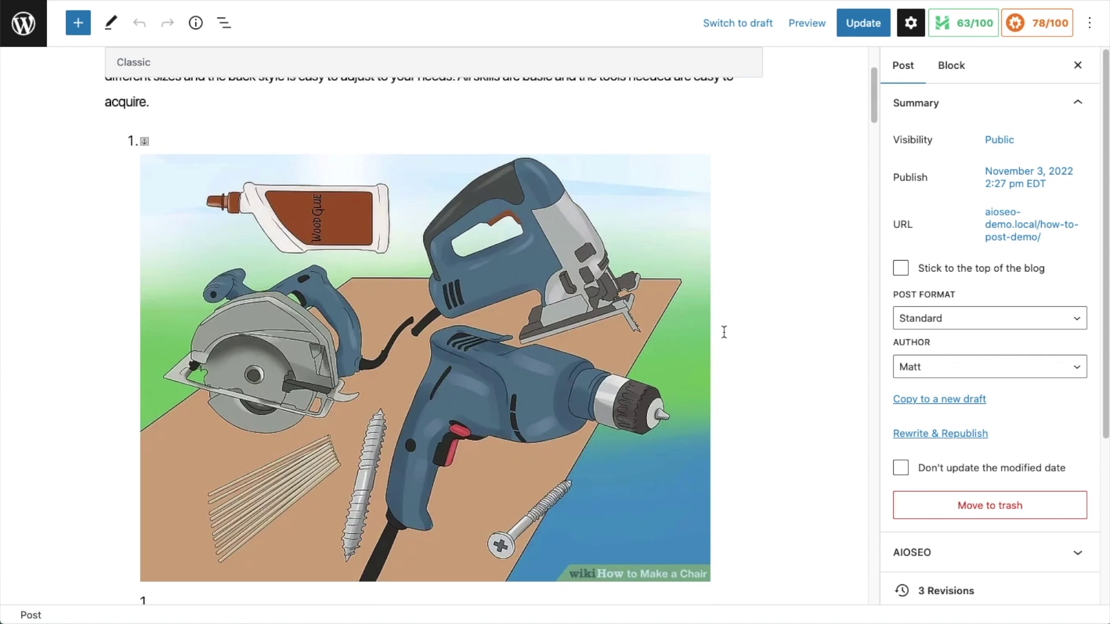
{"action": "scroll", "coordinate": [724, 332], "scroll_direction": "down", "scroll_amount": 15}
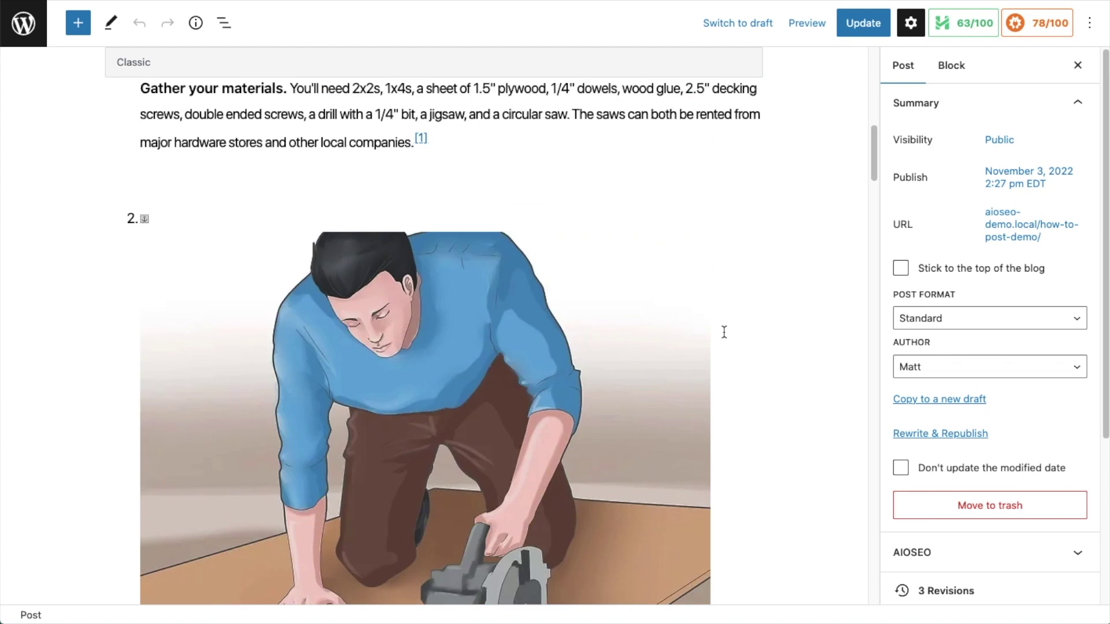
{"action": "scroll", "coordinate": [724, 332], "scroll_direction": "down", "scroll_amount": 15}
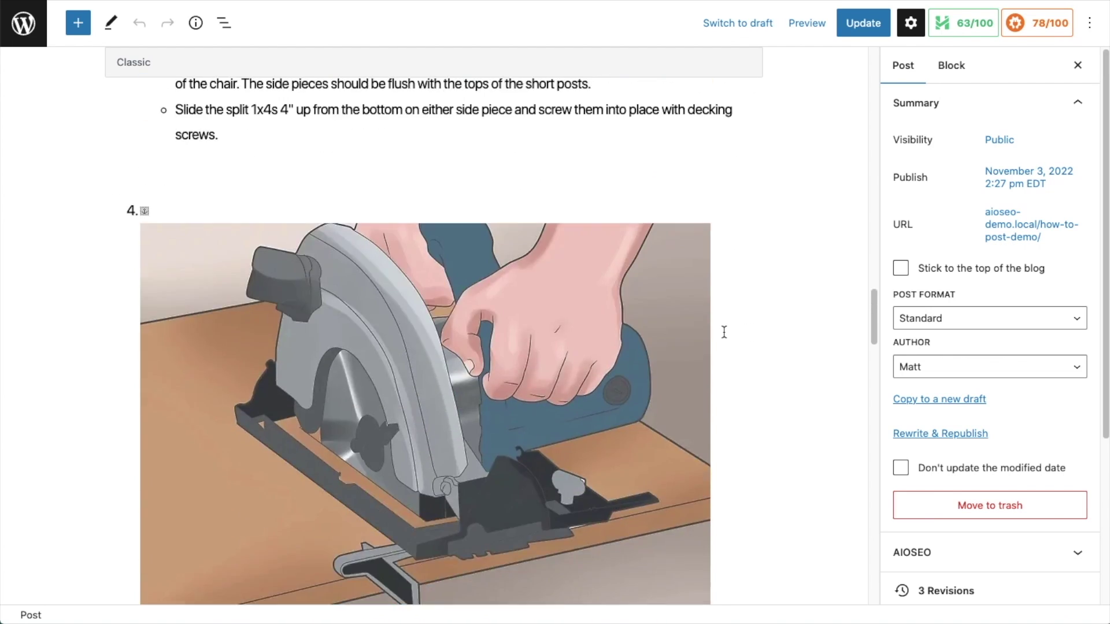
{"action": "scroll", "coordinate": [724, 332], "scroll_direction": "down", "scroll_amount": 2}
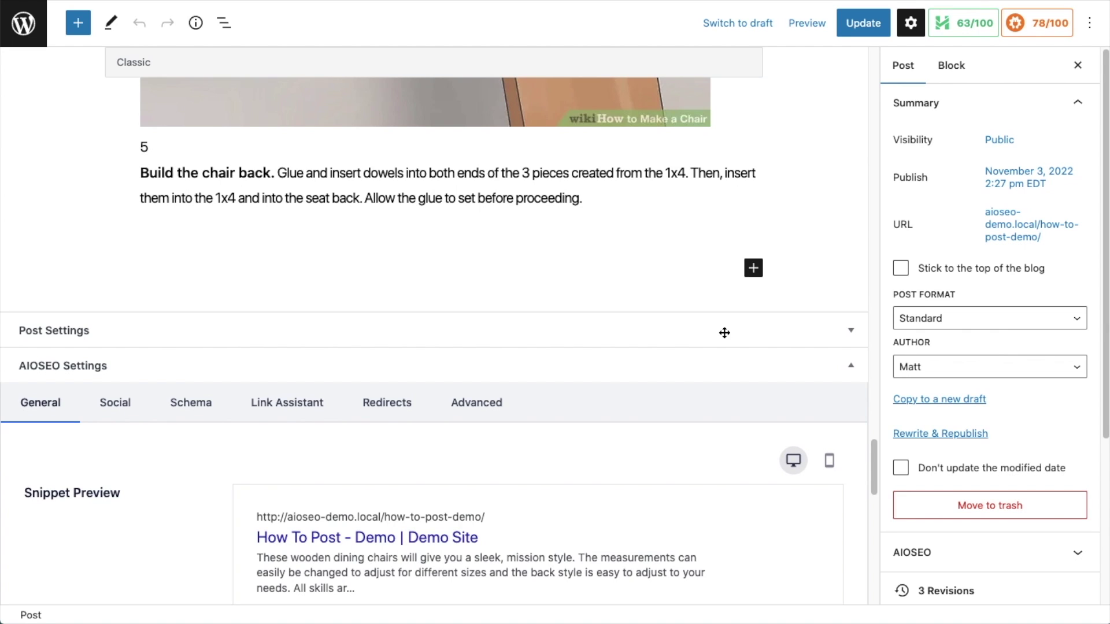
{"action": "scroll", "coordinate": [724, 333], "scroll_direction": "down", "scroll_amount": 8}
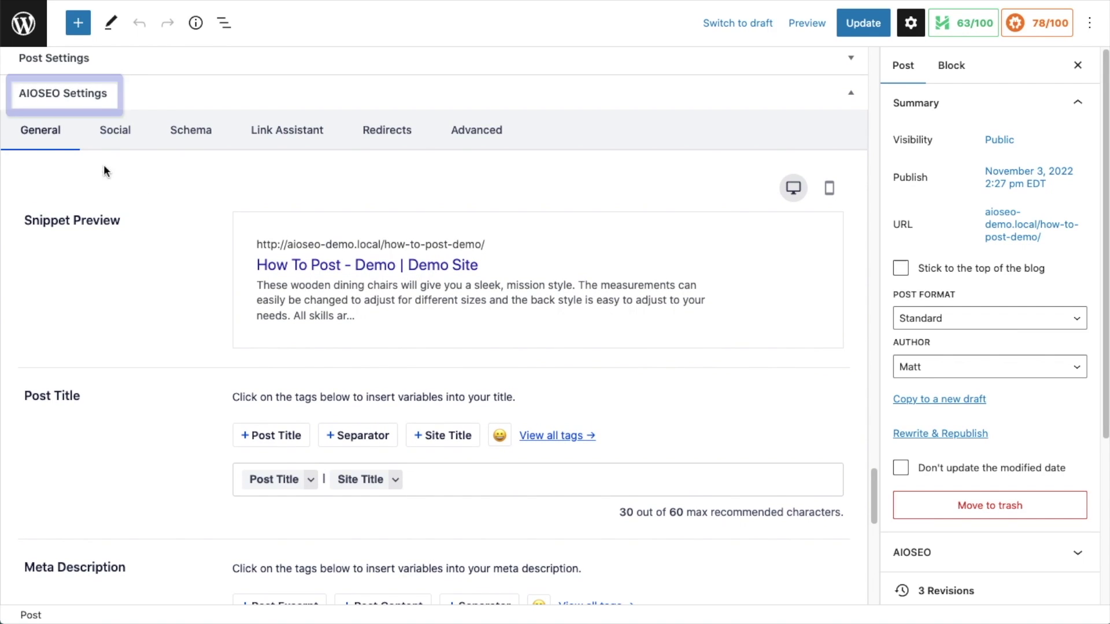
{"action": "left_click", "coordinate": [206, 142]}
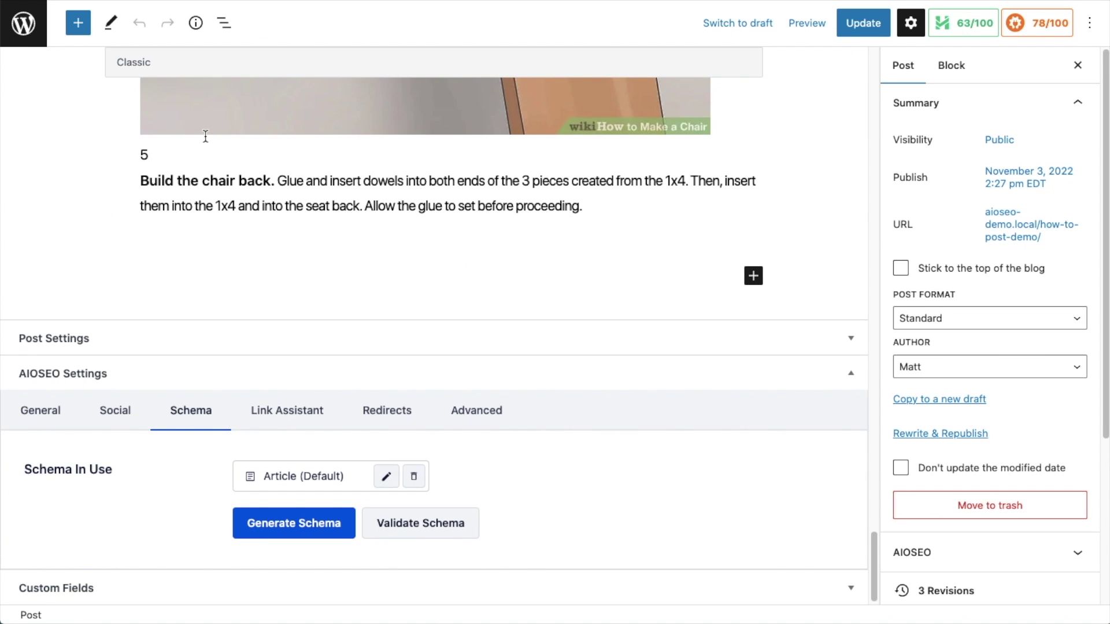
Step: Open the Schema Generator for the post and start a new How To schema from the catalog
{"action": "left_click", "coordinate": [323, 526]}
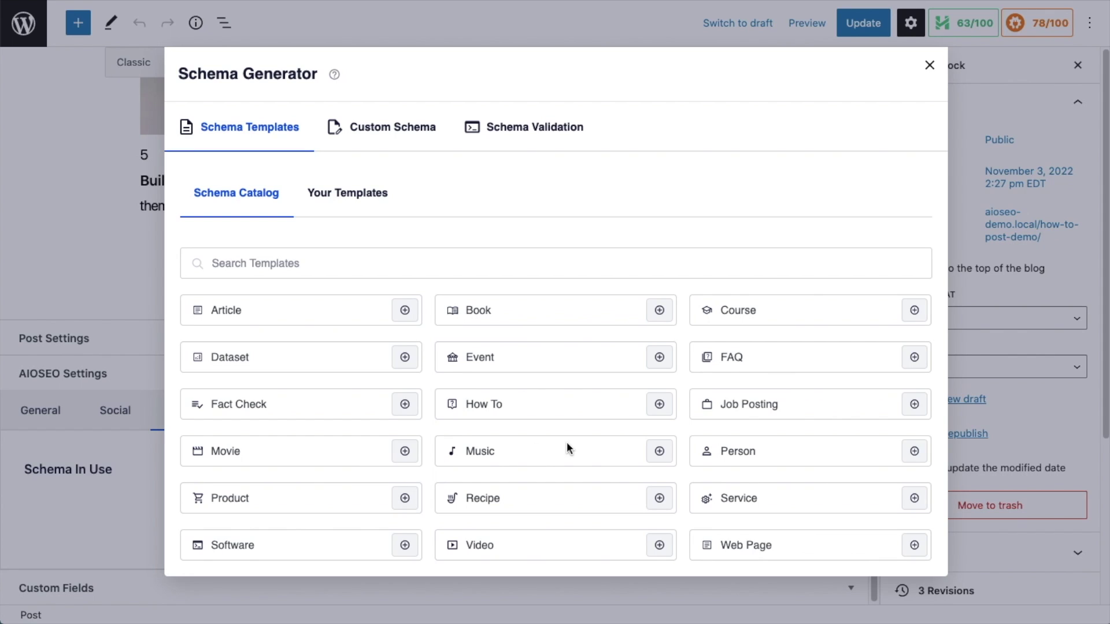
{"action": "left_click", "coordinate": [660, 404]}
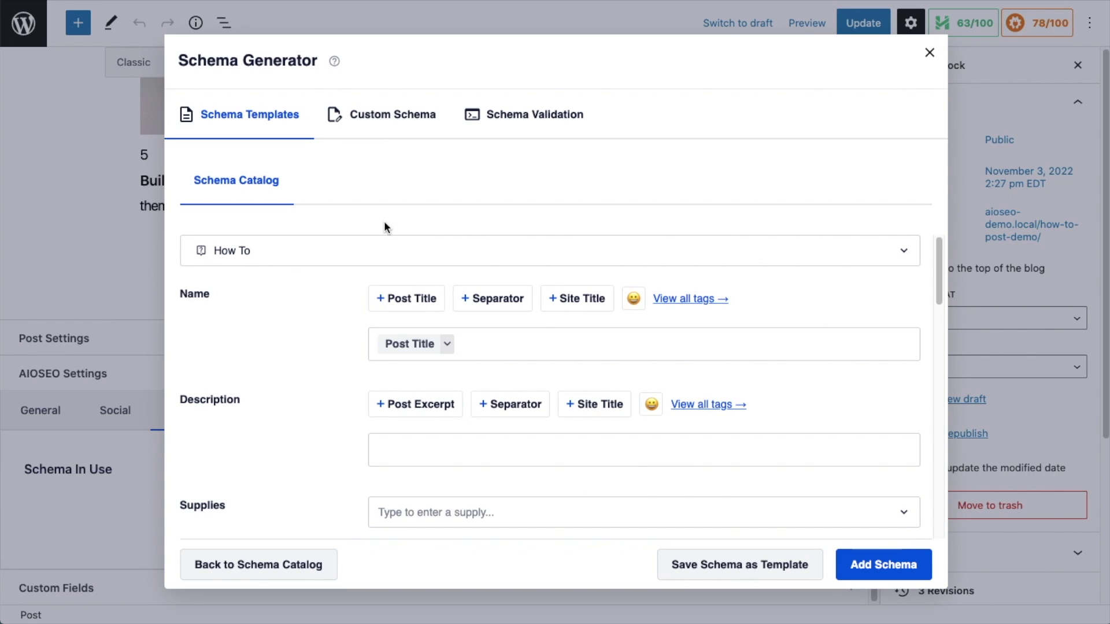
Step: Switch the schema type to Event and back to How To
{"action": "left_click", "coordinate": [353, 264]}
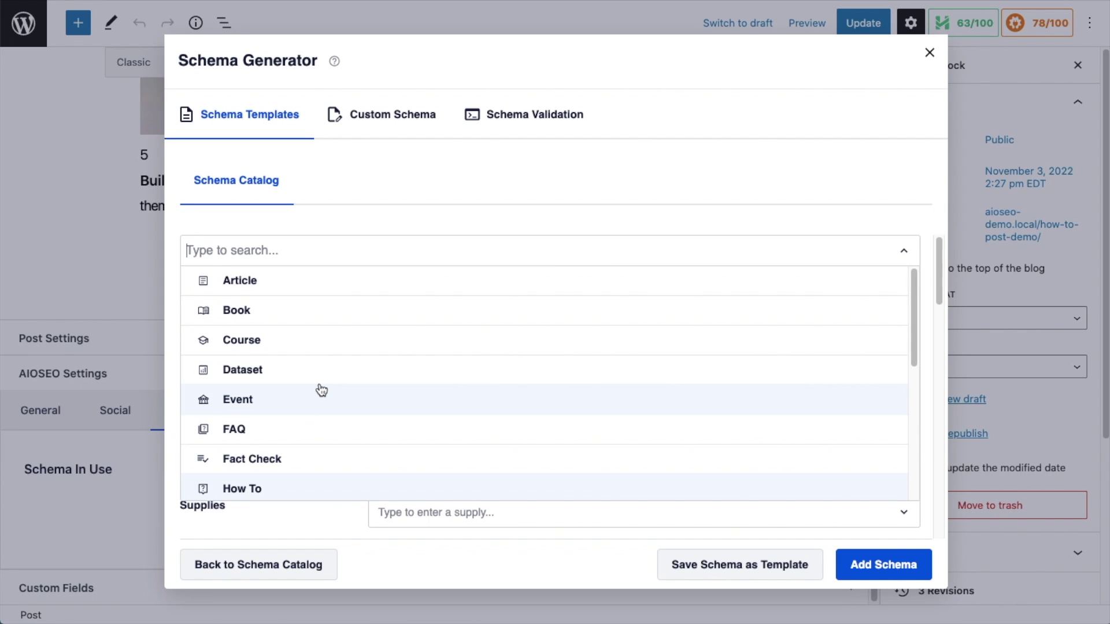
{"action": "left_click", "coordinate": [307, 408]}
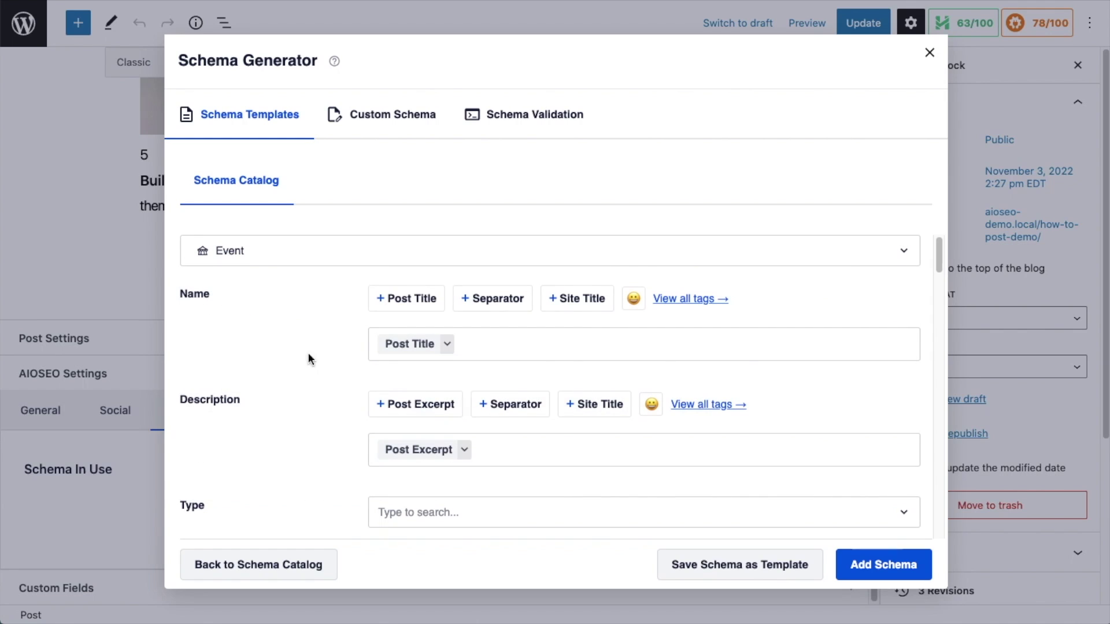
{"action": "left_click", "coordinate": [307, 253]}
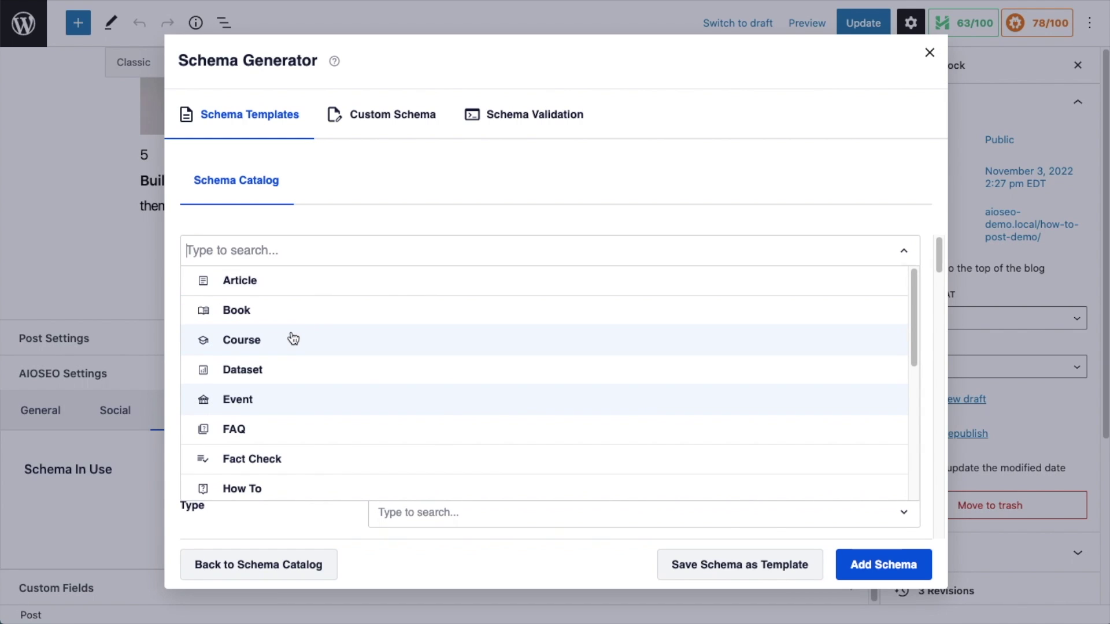
{"action": "left_click", "coordinate": [278, 493]}
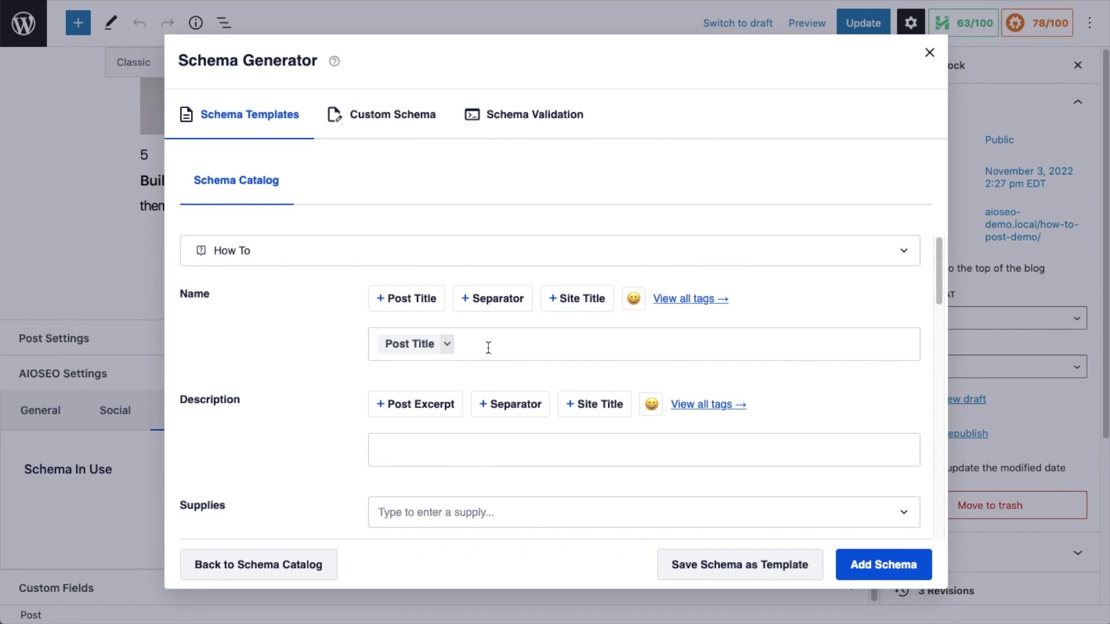
Step: Insert the Post Excerpt tag as the How To description and add wood, glue and screws as supplies
{"action": "scroll", "coordinate": [489, 350], "scroll_direction": "down", "scroll_amount": 3}
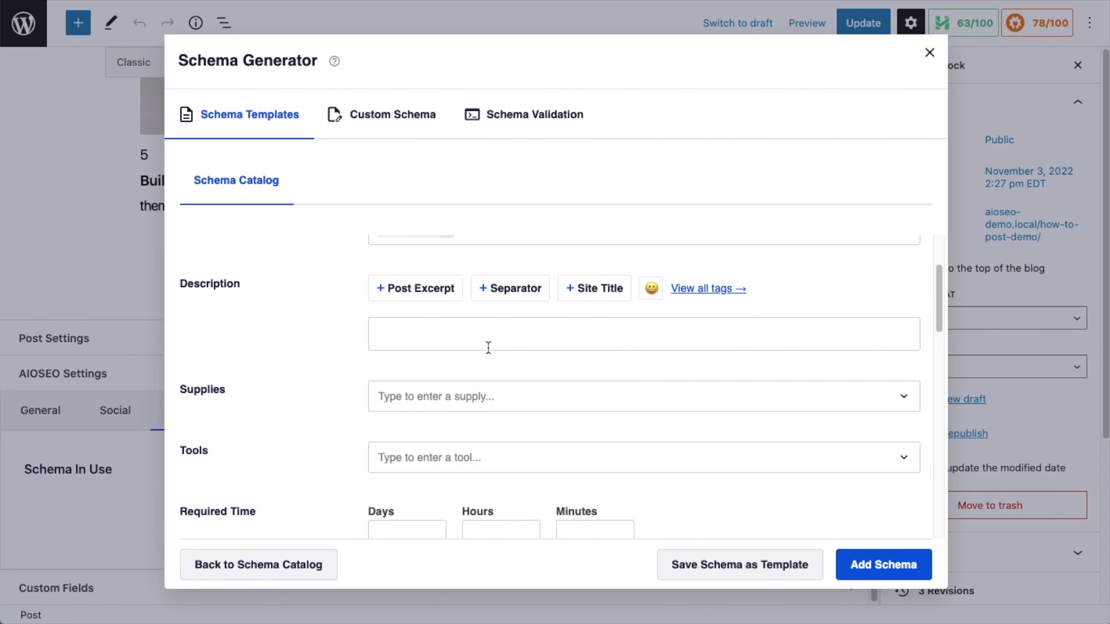
{"action": "left_click", "coordinate": [384, 289]}
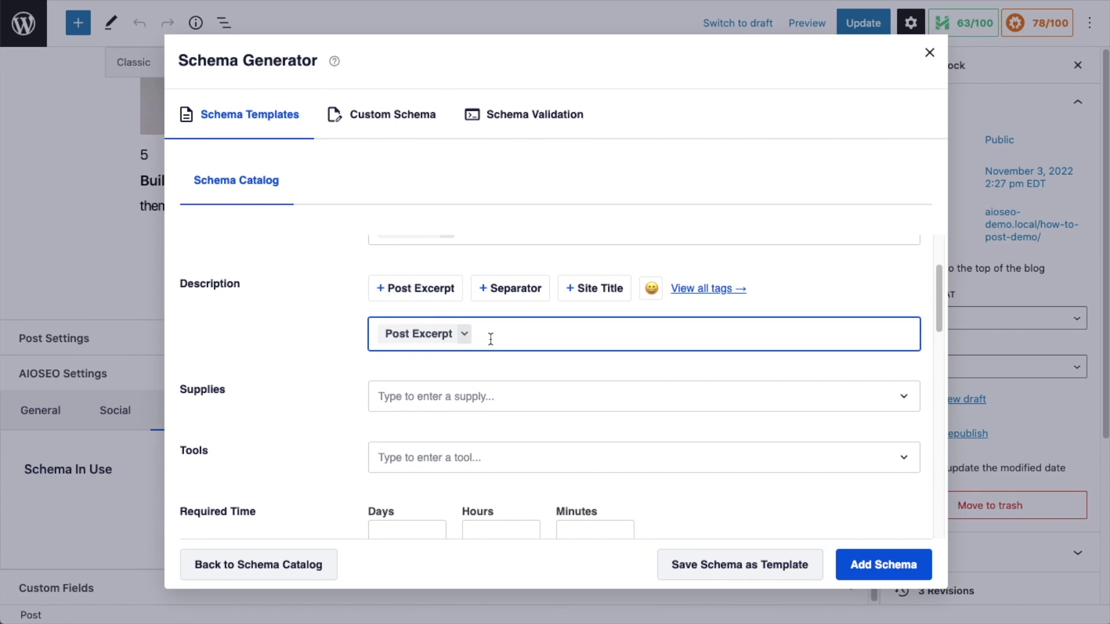
{"action": "scroll", "coordinate": [490, 341], "scroll_direction": "down", "scroll_amount": 3}
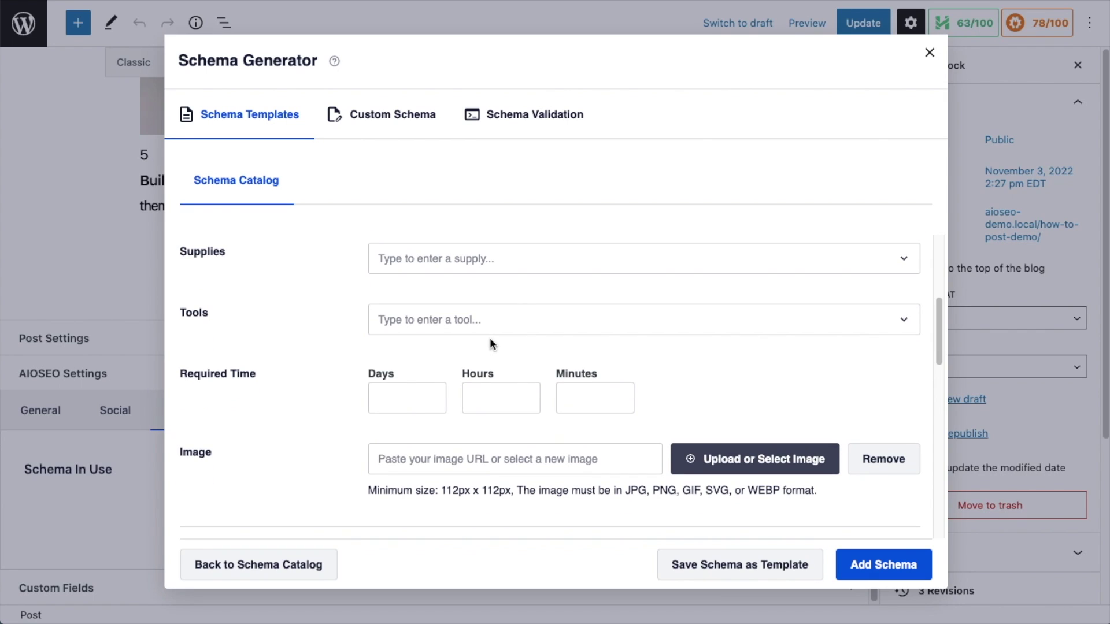
{"action": "left_click", "coordinate": [521, 261]}
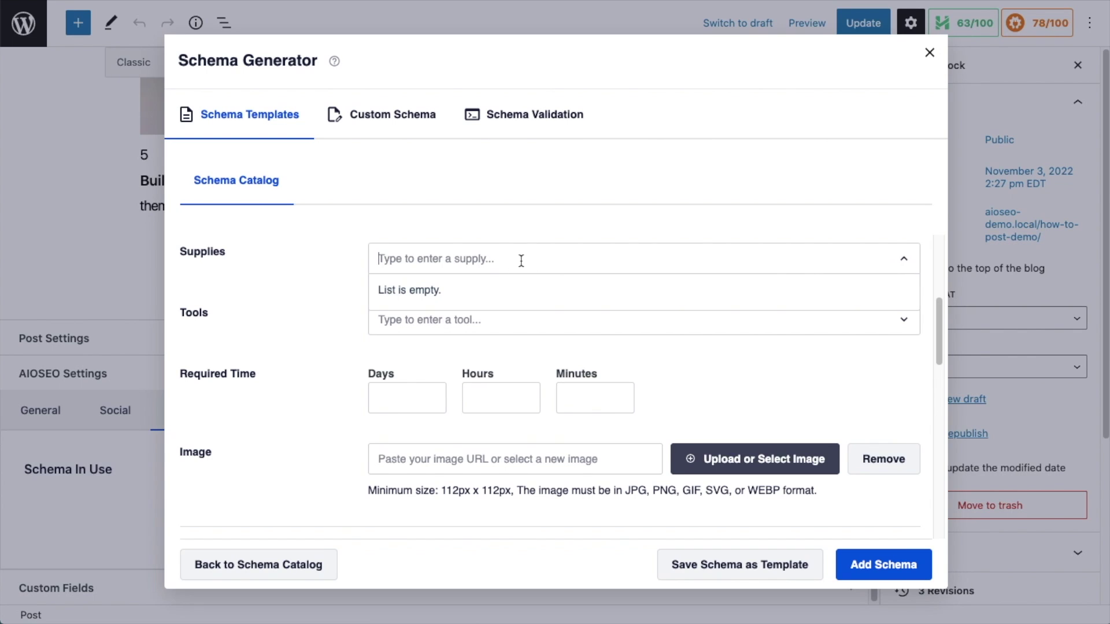
{"action": "type", "text": "wood"}
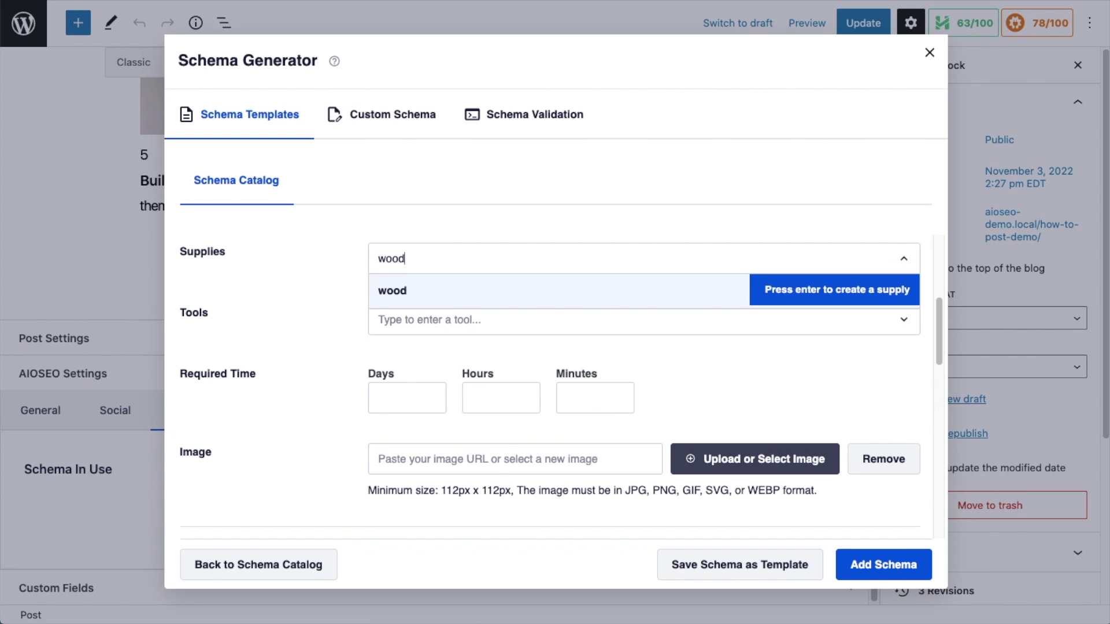
{"action": "key", "text": "Return"}
{"action": "type", "text": "glue"}
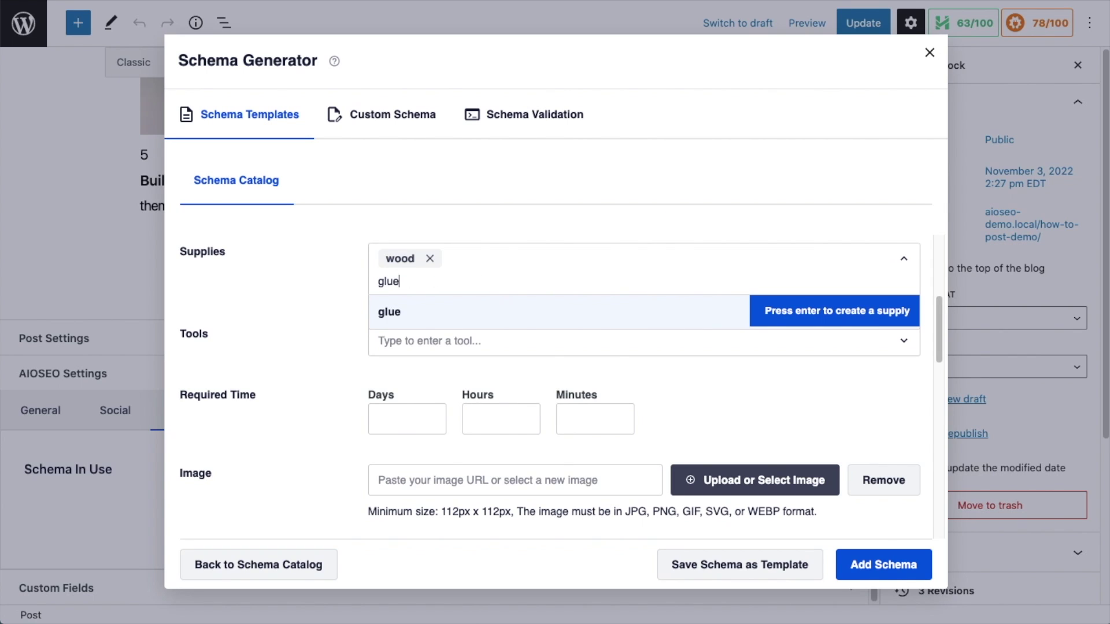
{"action": "key", "text": "Return"}
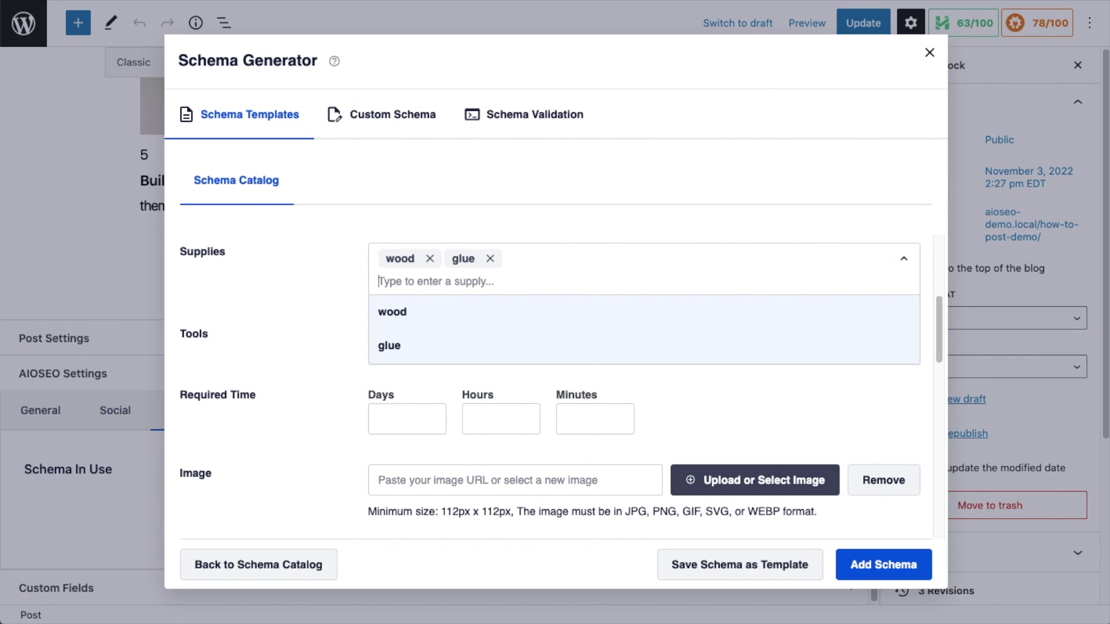
{"action": "type", "text": "screws"}
{"action": "key", "text": "Return"}
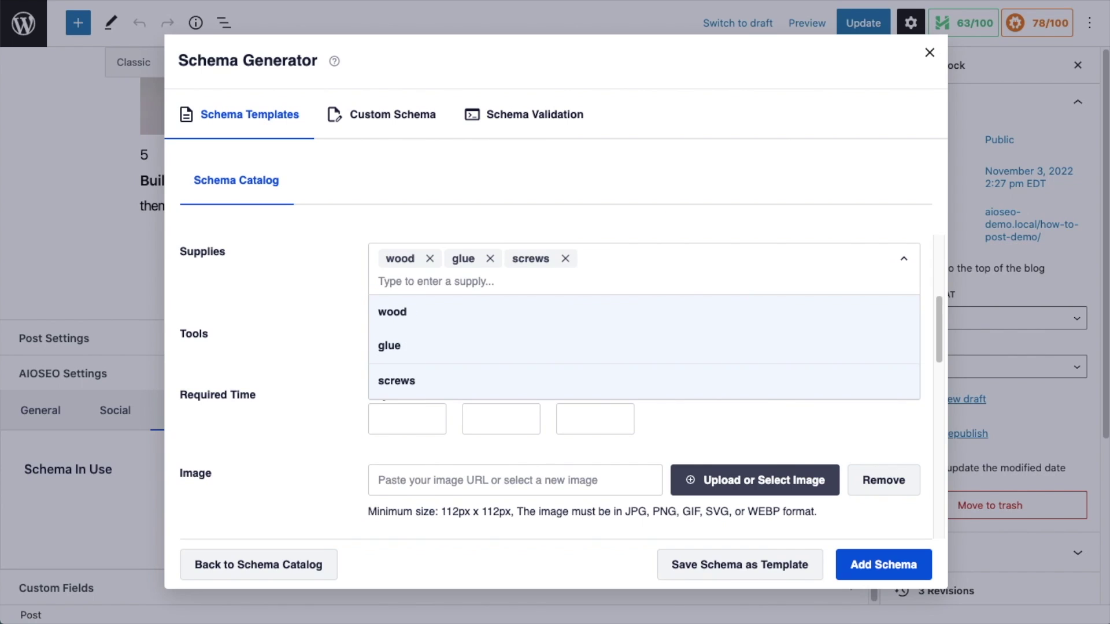
{"action": "left_click", "coordinate": [283, 271]}
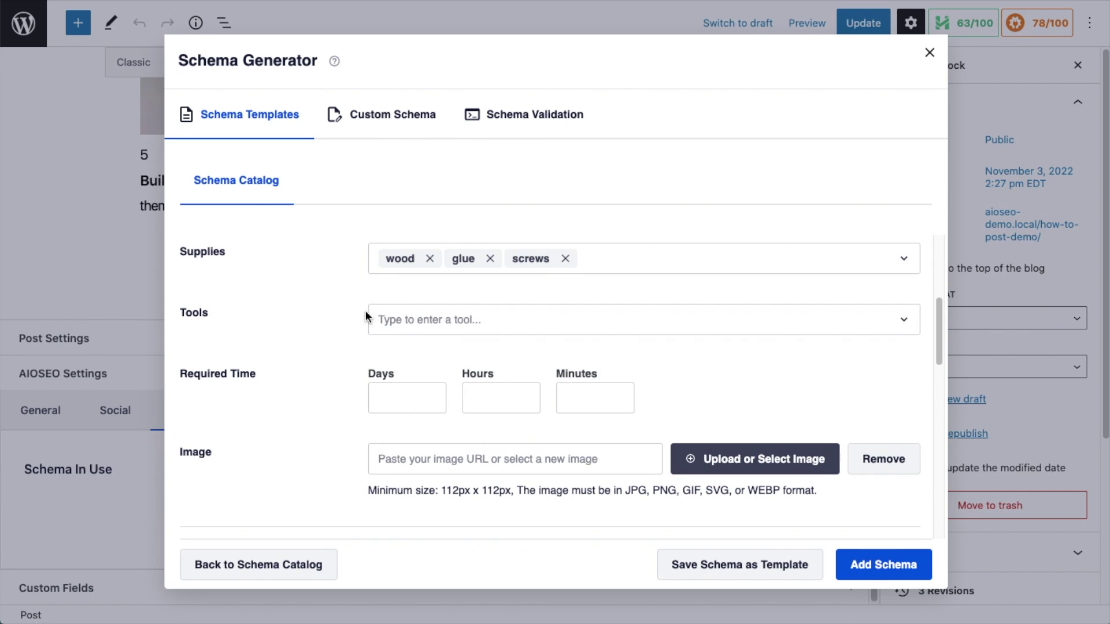
Step: Add glue gun, saw and screw gun as the tools of the How To schema
{"action": "left_click", "coordinate": [493, 320]}
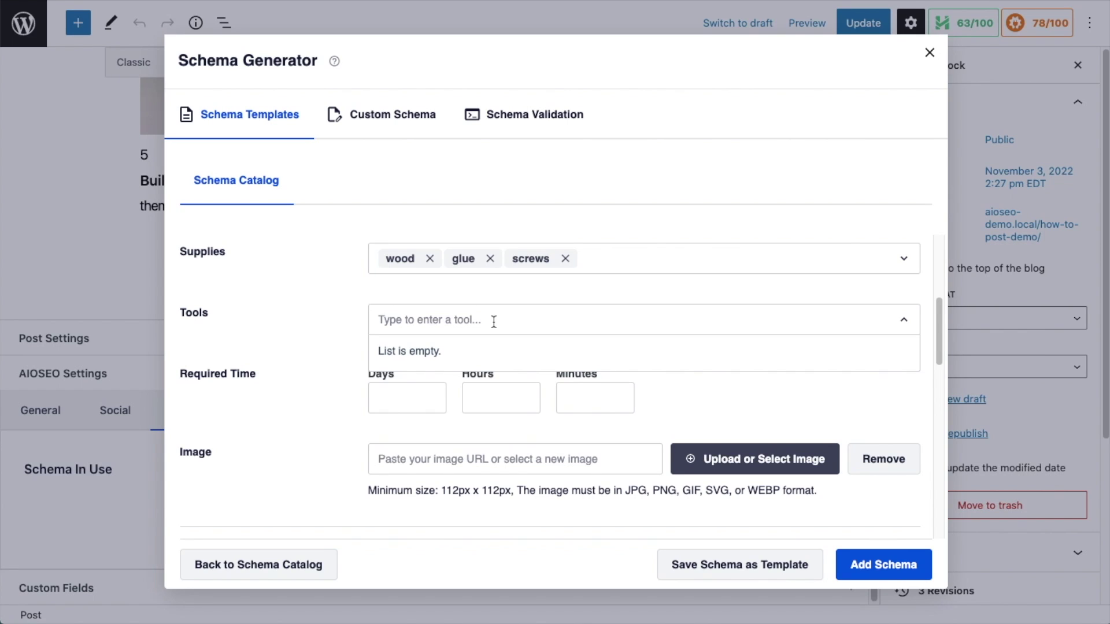
{"action": "type", "text": "glue gun"}
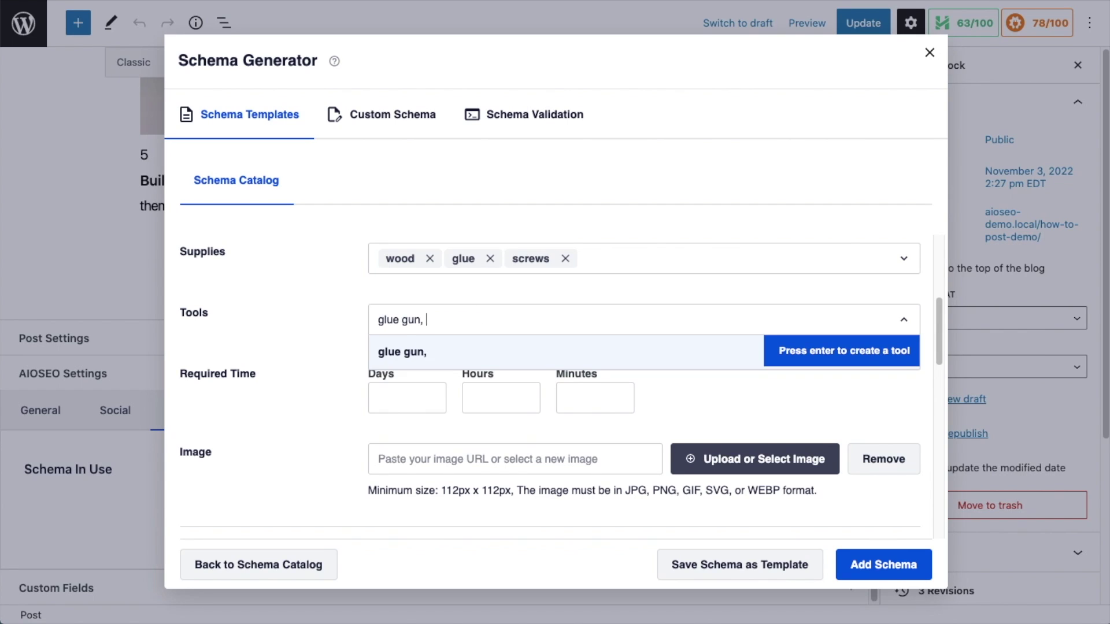
{"action": "key", "text": "Return"}
{"action": "type", "text": "saw"}
{"action": "key", "text": "Return"}
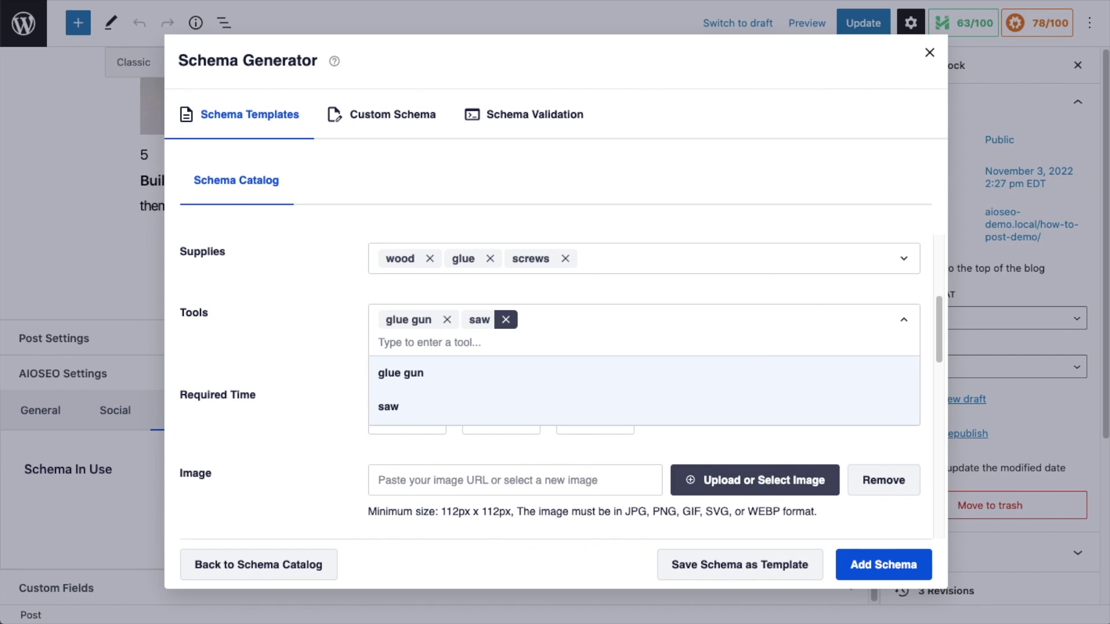
{"action": "type", "text": "s"}
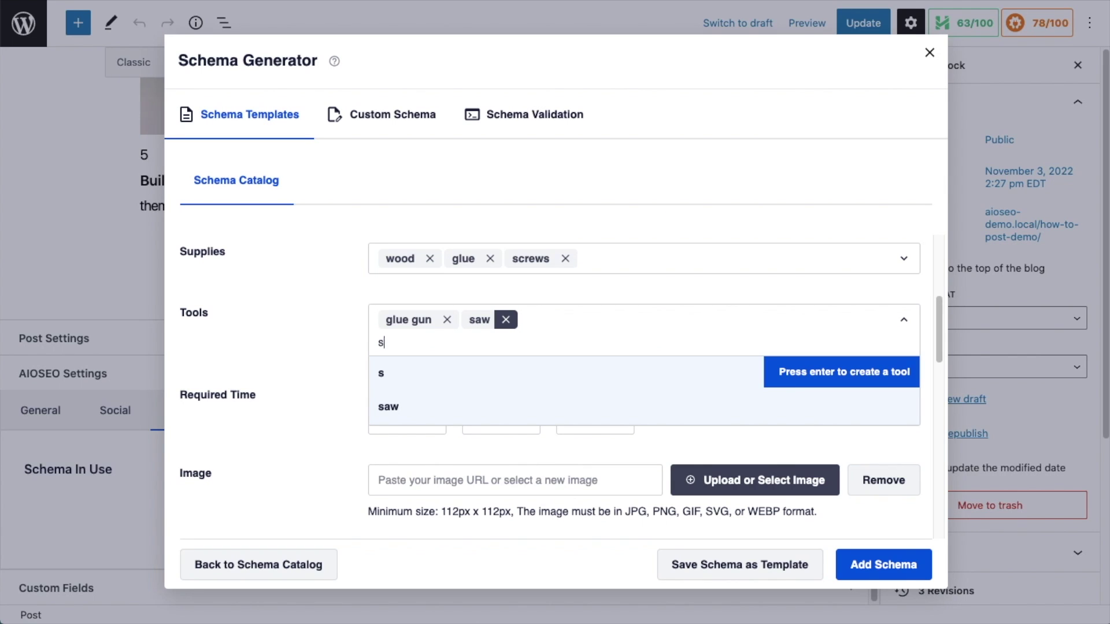
{"action": "type", "text": "crew gun"}
{"action": "key", "text": "Return"}
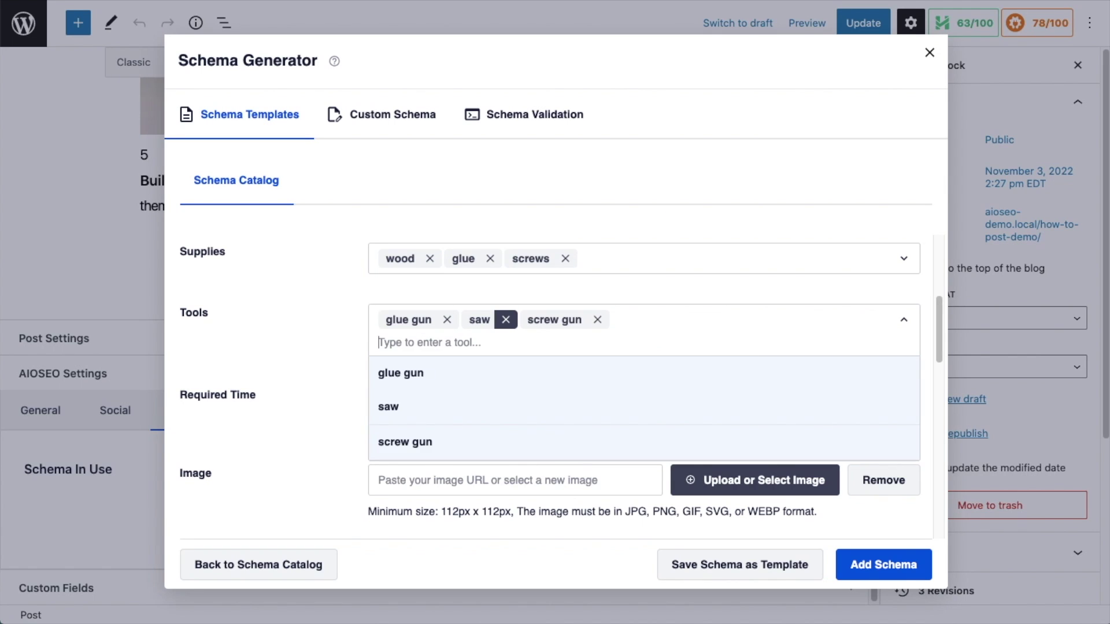
{"action": "left_click", "coordinate": [311, 334]}
Step: Set the required time to 2 days, 1 hour and 2 minutes
{"action": "scroll", "coordinate": [335, 352], "scroll_direction": "down", "scroll_amount": 5}
{"action": "scroll", "coordinate": [372, 337], "scroll_direction": "up", "scroll_amount": 3}
{"action": "left_click", "coordinate": [401, 340]}
{"action": "type", "text": "2"}
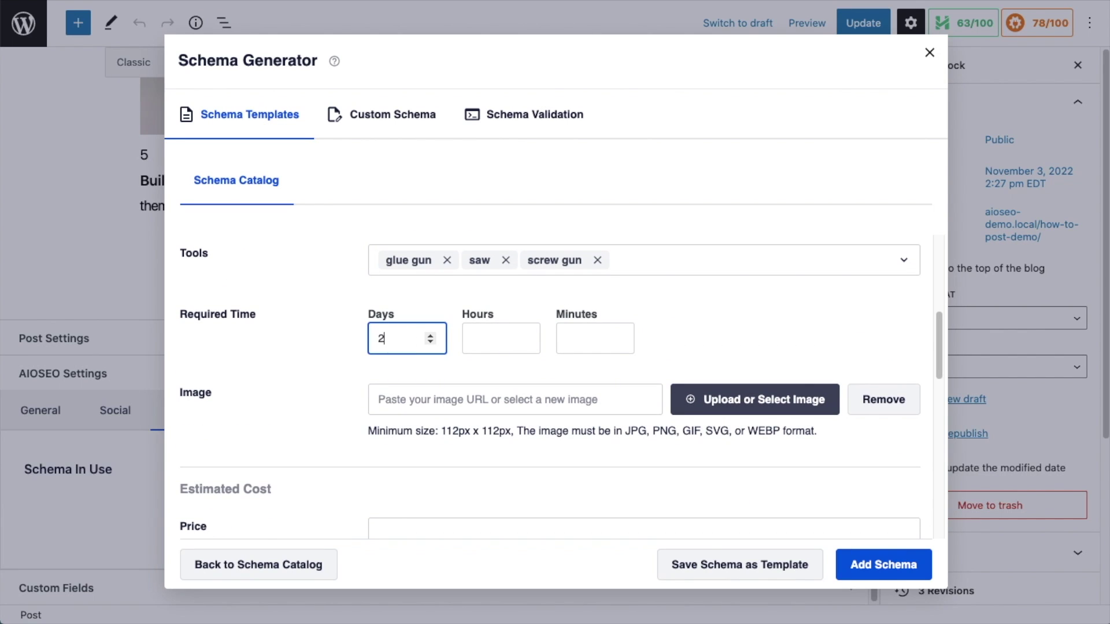
{"action": "left_click", "coordinate": [489, 339]}
{"action": "type", "text": "1"}
{"action": "left_click", "coordinate": [576, 338]}
{"action": "type", "text": "2"}
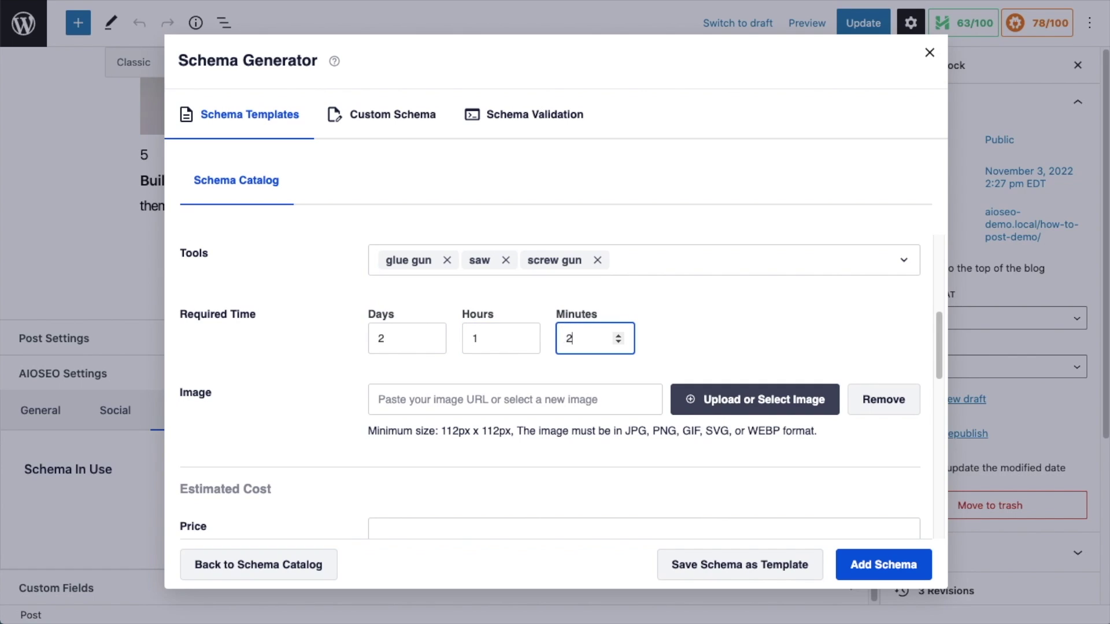
{"action": "left_click", "coordinate": [289, 393]}
Step: Upload sawing.jpeg from the computer and choose it as the How To schema's image
{"action": "left_click", "coordinate": [447, 394]}
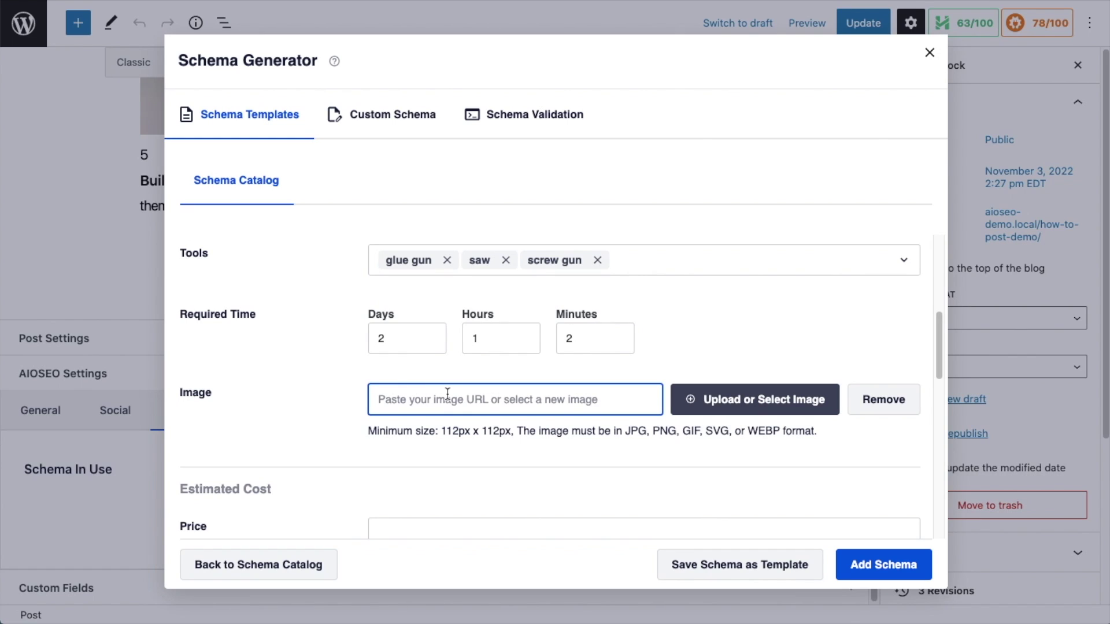
{"action": "left_click", "coordinate": [747, 404]}
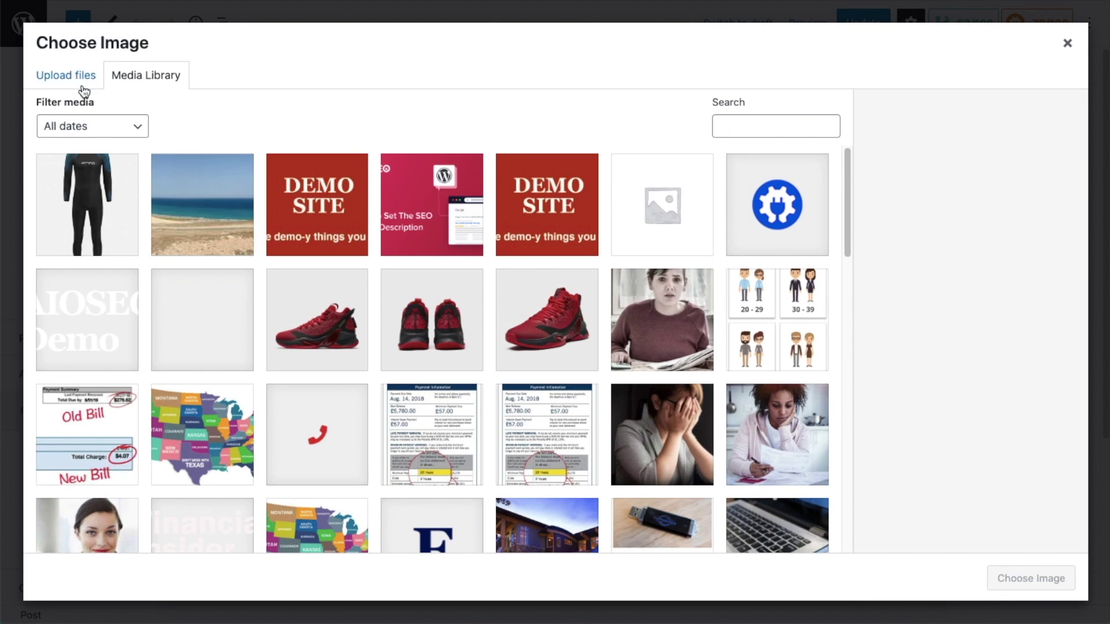
{"action": "left_click", "coordinate": [74, 81]}
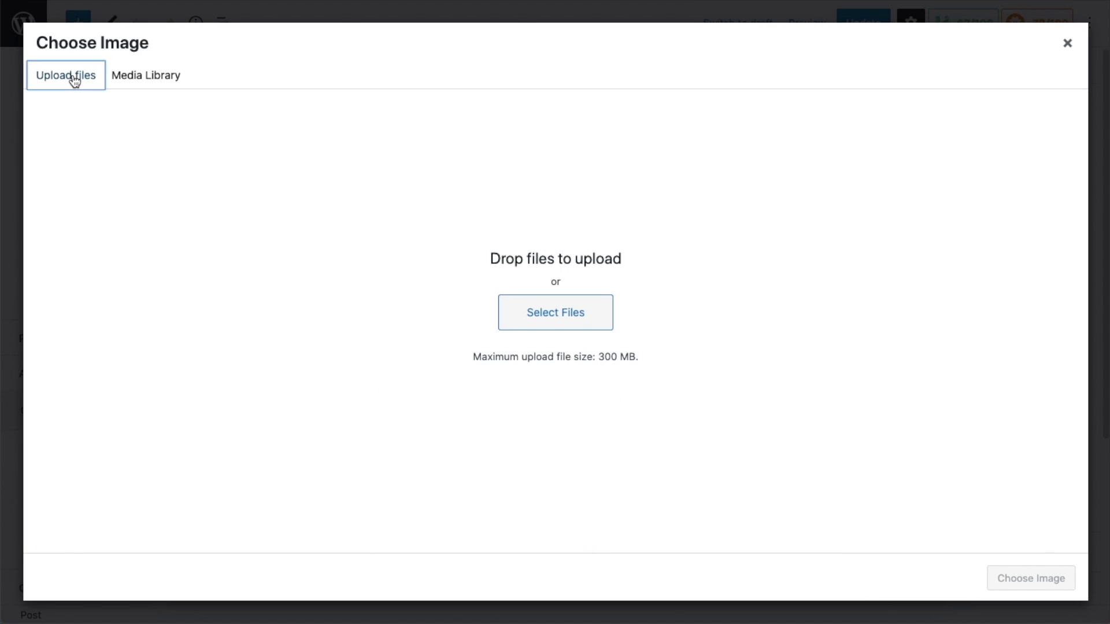
{"action": "left_click", "coordinate": [545, 317]}
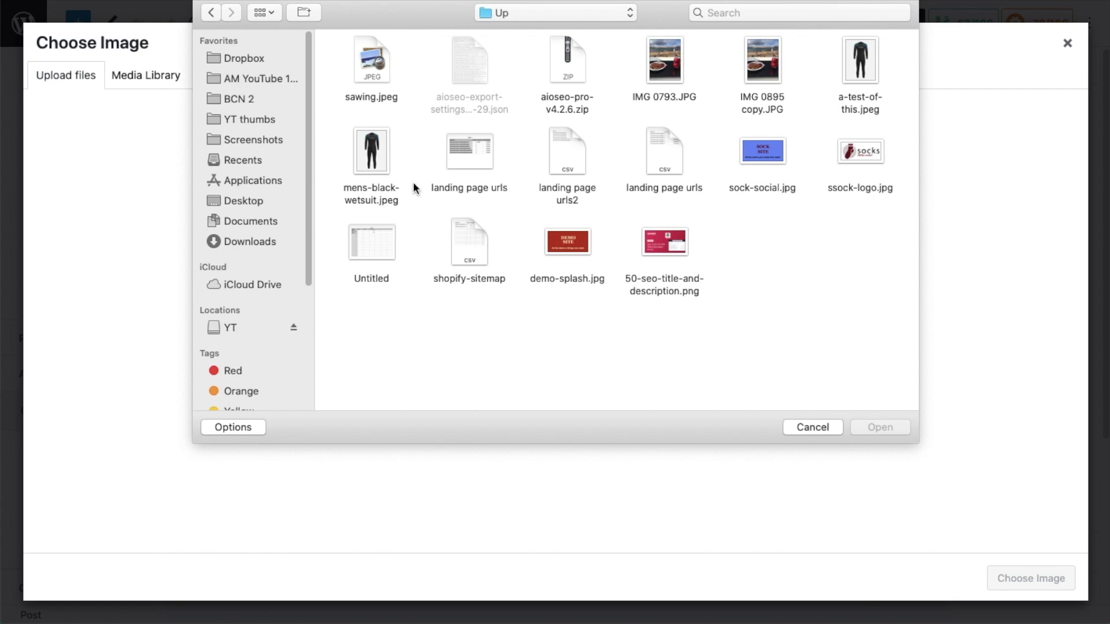
{"action": "double_click", "coordinate": [364, 55]}
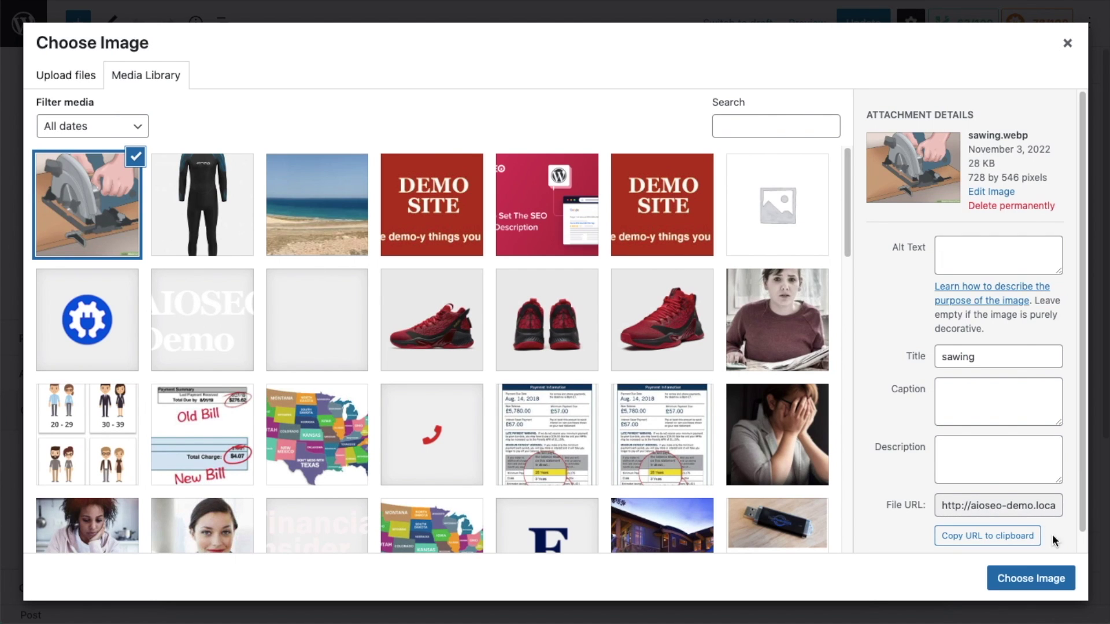
{"action": "left_click", "coordinate": [1031, 578]}
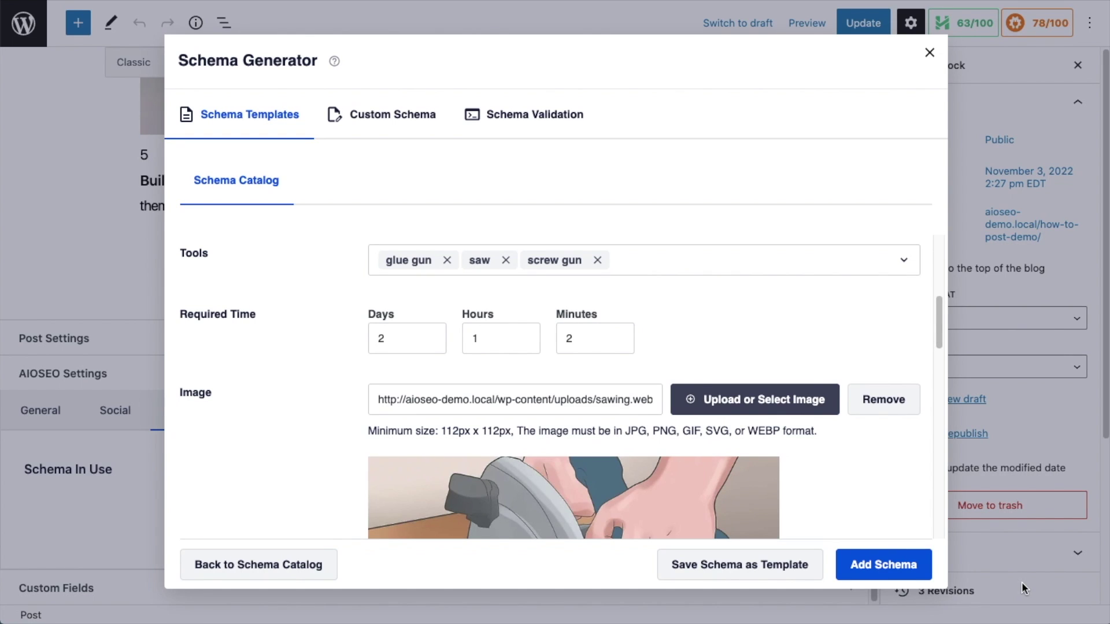
Step: Set the estimated cost to a price of 20 with US Dollar as the currency
{"action": "scroll", "coordinate": [677, 399], "scroll_direction": "down", "scroll_amount": 4}
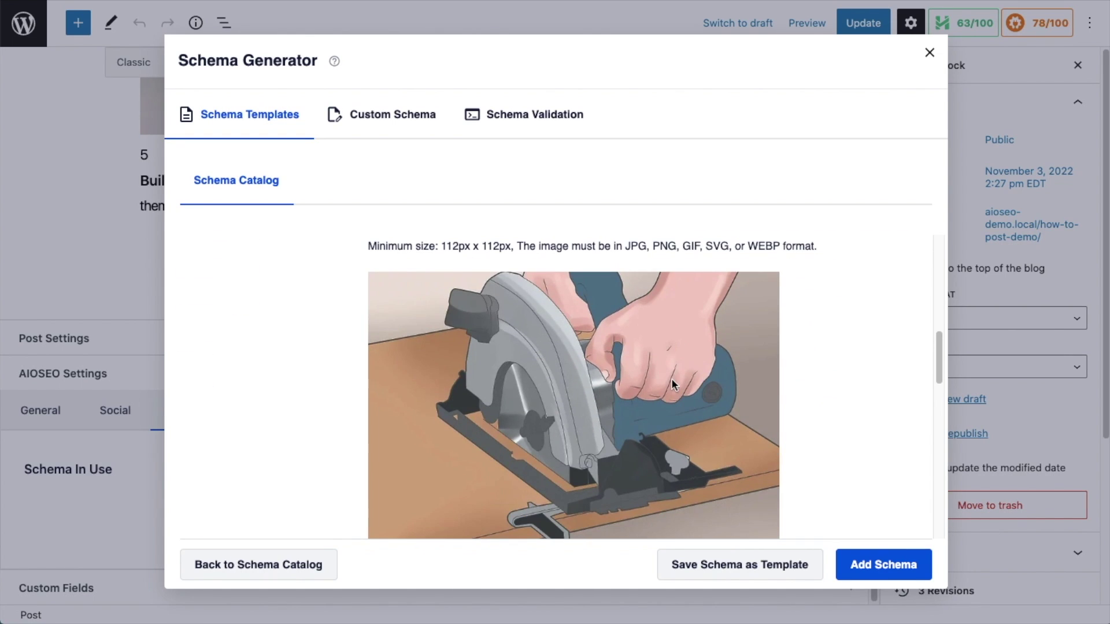
{"action": "scroll", "coordinate": [675, 368], "scroll_direction": "down", "scroll_amount": 7}
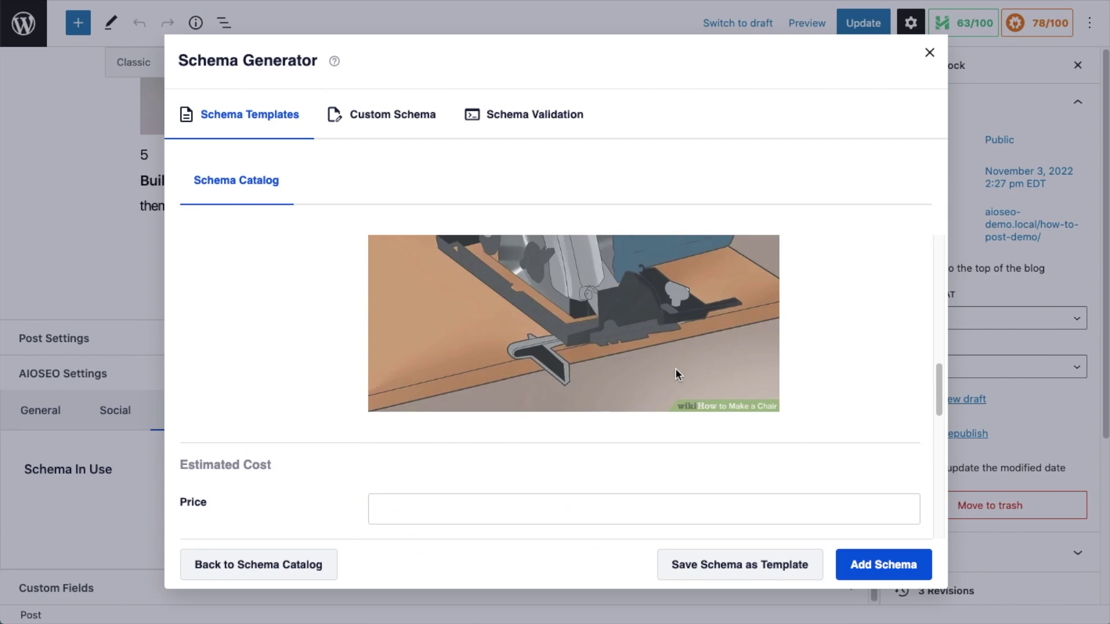
{"action": "left_click", "coordinate": [495, 347]}
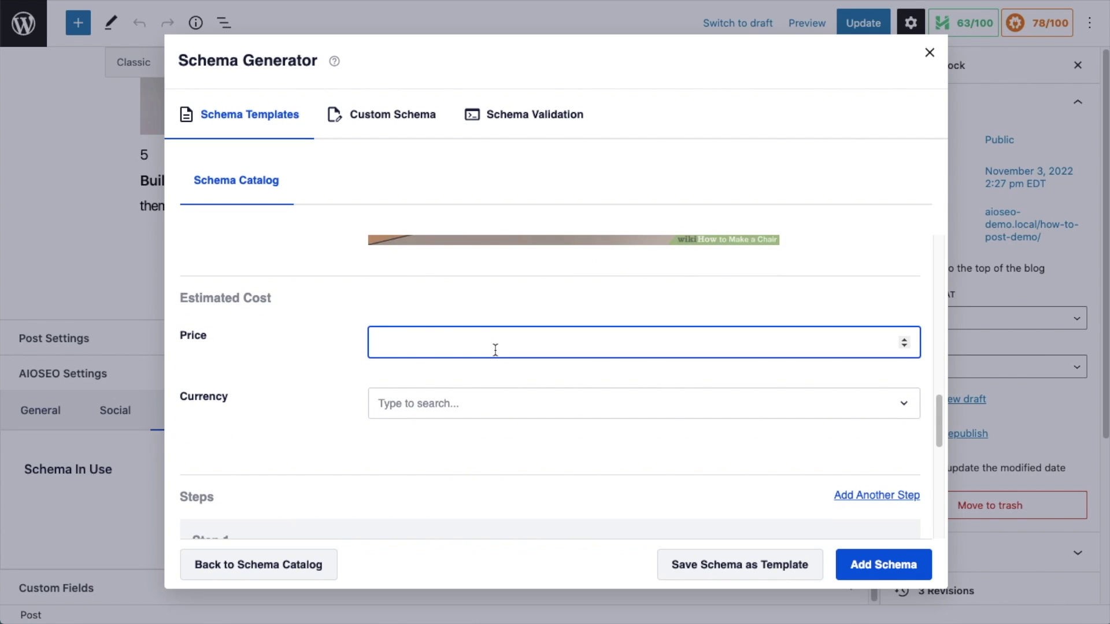
{"action": "type", "text": "20"}
{"action": "scroll", "coordinate": [342, 324], "scroll_direction": "down", "scroll_amount": 2}
{"action": "left_click", "coordinate": [438, 296]}
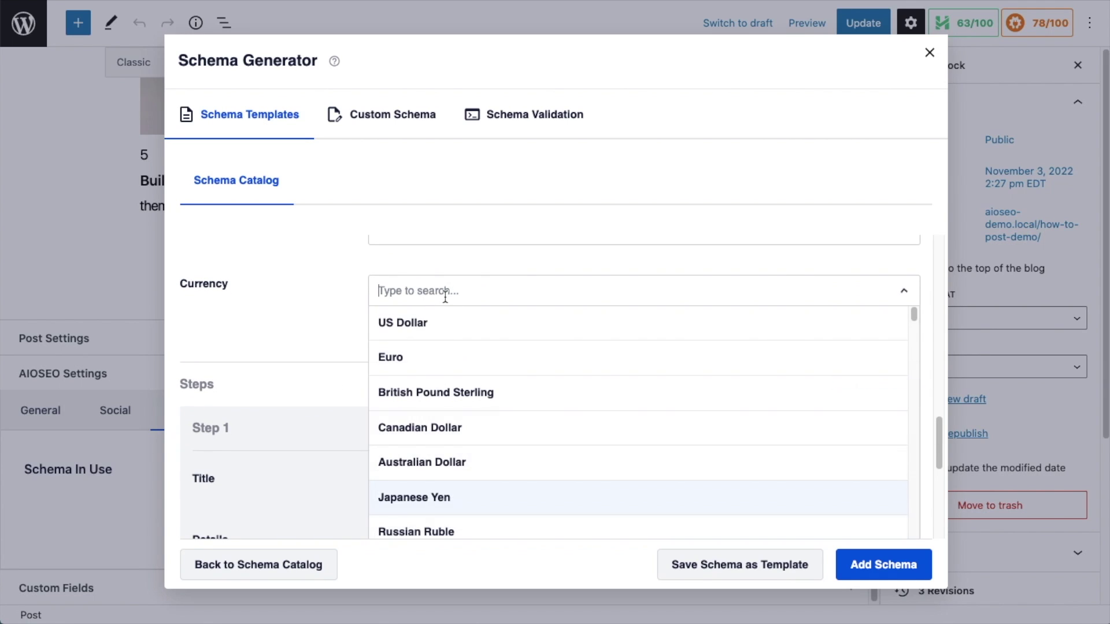
{"action": "scroll", "coordinate": [489, 432], "scroll_direction": "down", "scroll_amount": 10}
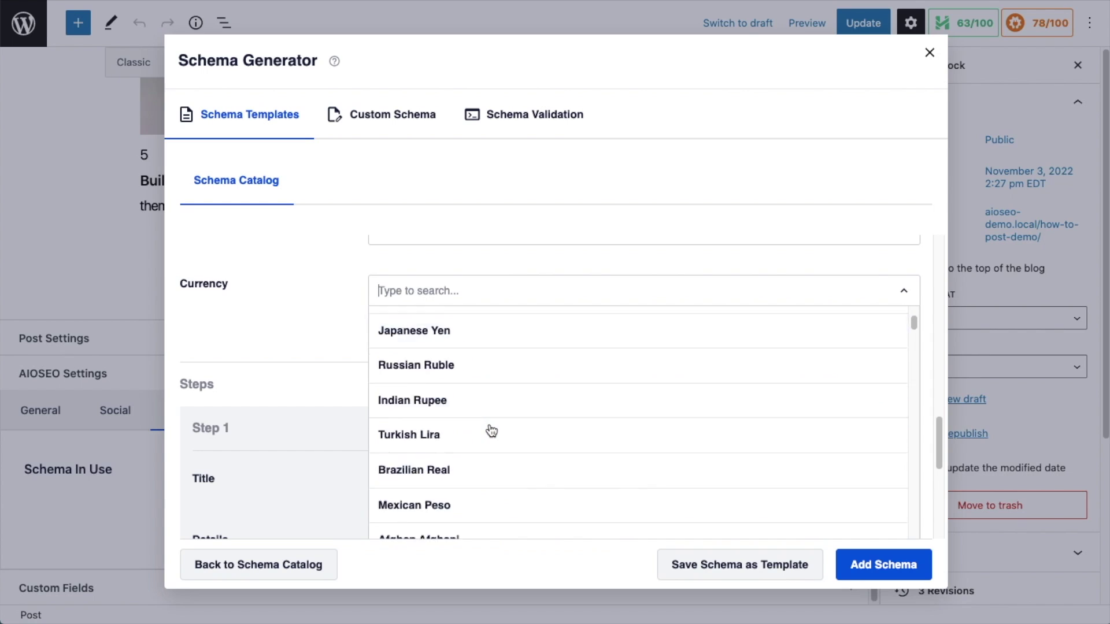
{"action": "scroll", "coordinate": [490, 431], "scroll_direction": "up", "scroll_amount": 10}
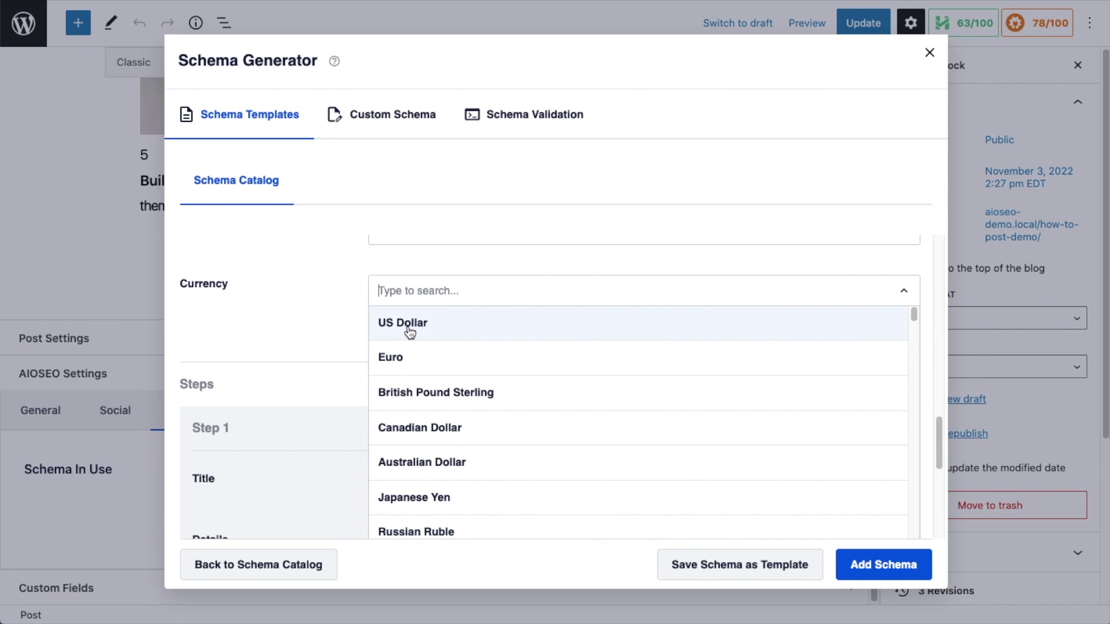
{"action": "left_click", "coordinate": [410, 324]}
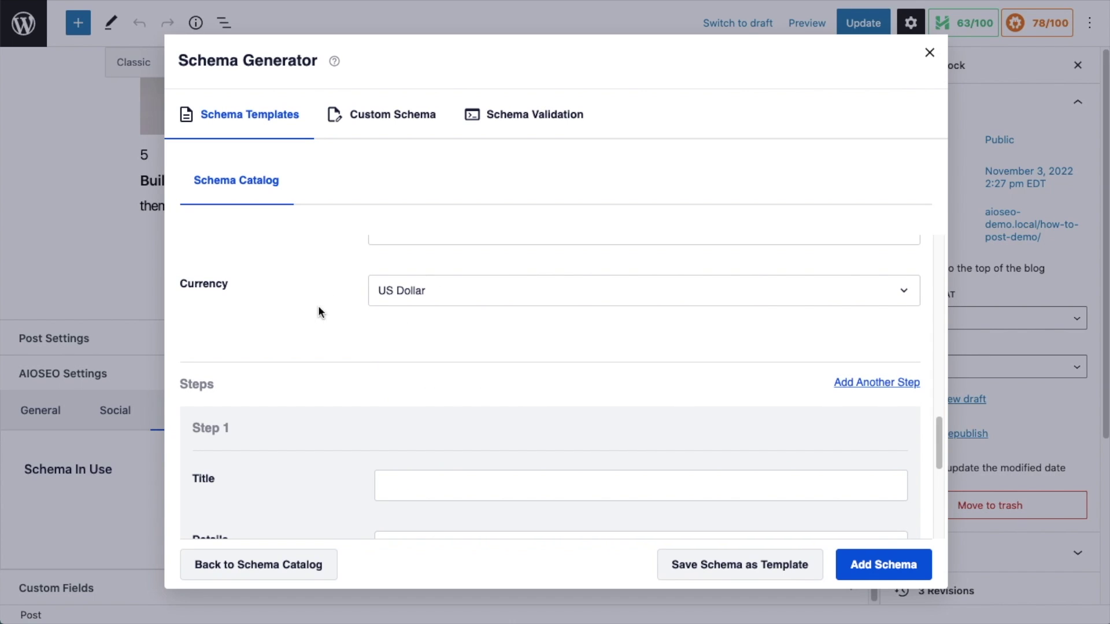
Step: Copy "Gather your materials." from the published chair post and use it as the title of Step 1
{"action": "scroll", "coordinate": [319, 308], "scroll_direction": "down", "scroll_amount": 3}
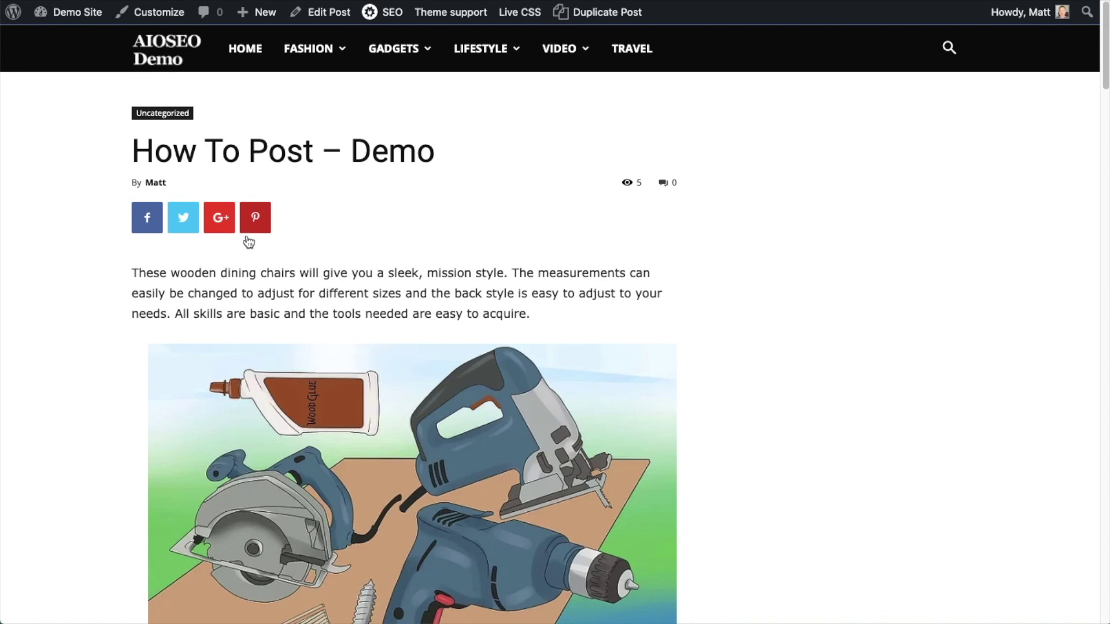
{"action": "scroll", "coordinate": [237, 278], "scroll_direction": "down", "scroll_amount": 3}
{"action": "scroll", "coordinate": [236, 278], "scroll_direction": "down", "scroll_amount": 5}
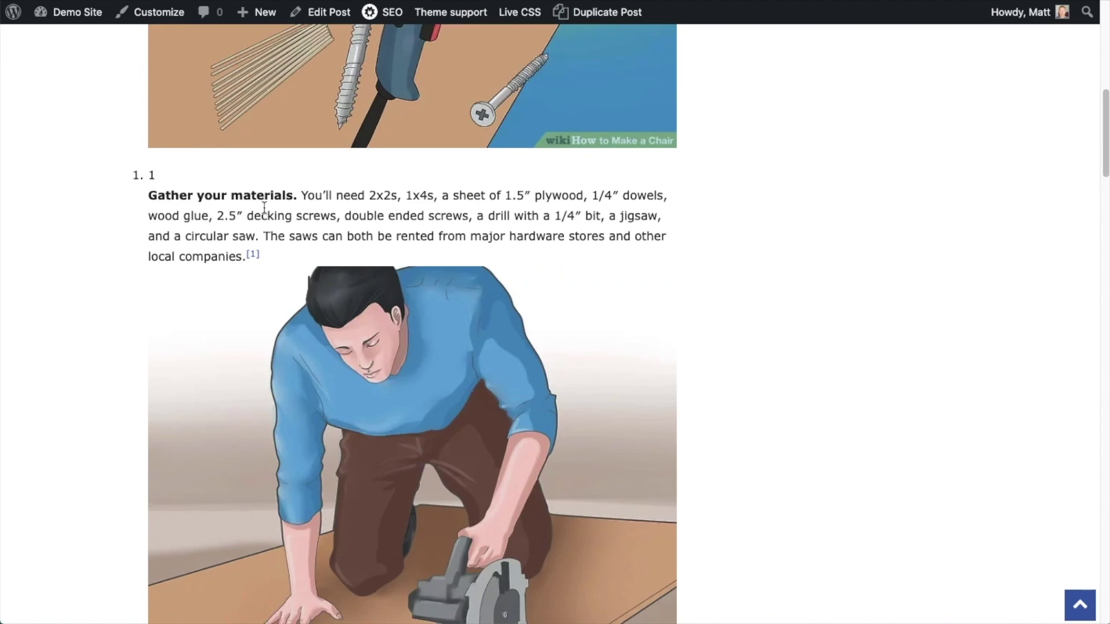
{"action": "left_click_drag", "start_coordinate": [297, 196], "coordinate": [150, 196]}
{"action": "key", "text": "ctrl+c"}
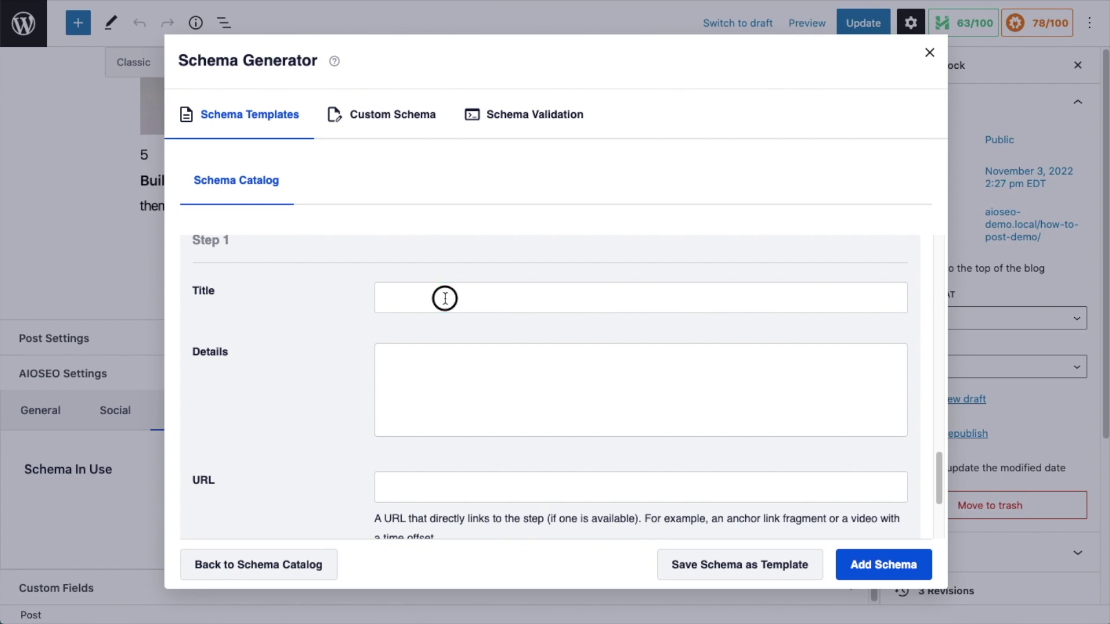
{"action": "left_click", "coordinate": [444, 299]}
{"action": "key", "text": "ctrl+v"}
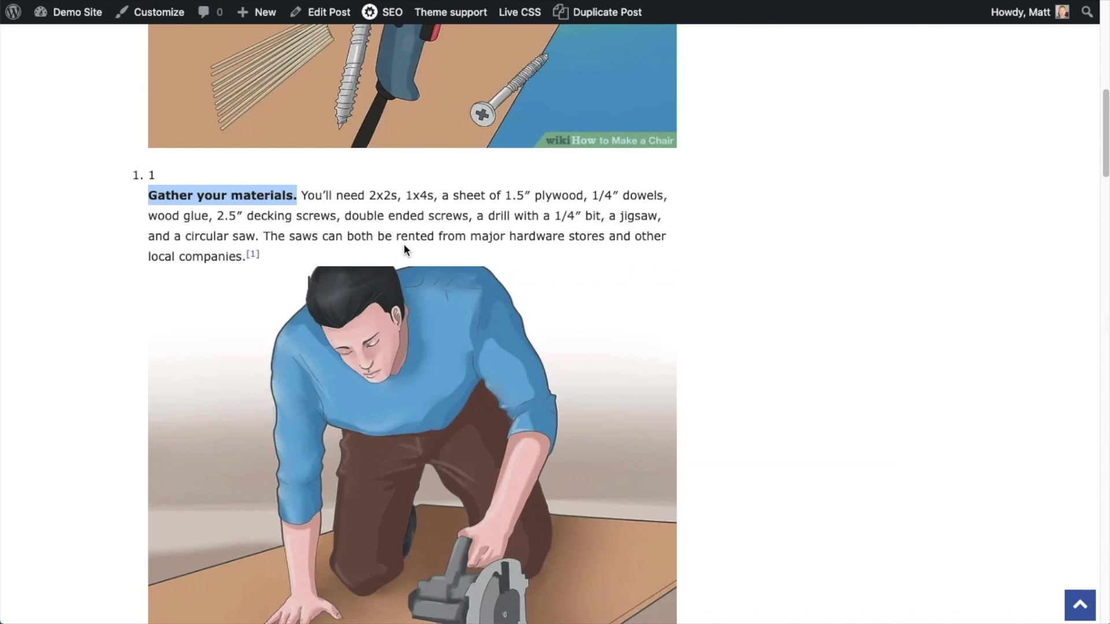
Step: Fill in Step 1's details with the published post's materials paragraph, from "You'll need 2x2s" through "other local companies."
{"action": "mouse_move", "coordinate": [243, 259]}
{"action": "left_mouse_down"}
{"action": "mouse_move", "coordinate": [183, 223]}
{"action": "mouse_move", "coordinate": [297, 213]}
{"action": "mouse_move", "coordinate": [272, 214]}
{"action": "mouse_move", "coordinate": [238, 240]}
{"action": "mouse_move", "coordinate": [245, 256]}
{"action": "left_mouse_up"}
{"action": "left_click", "coordinate": [311, 205]}
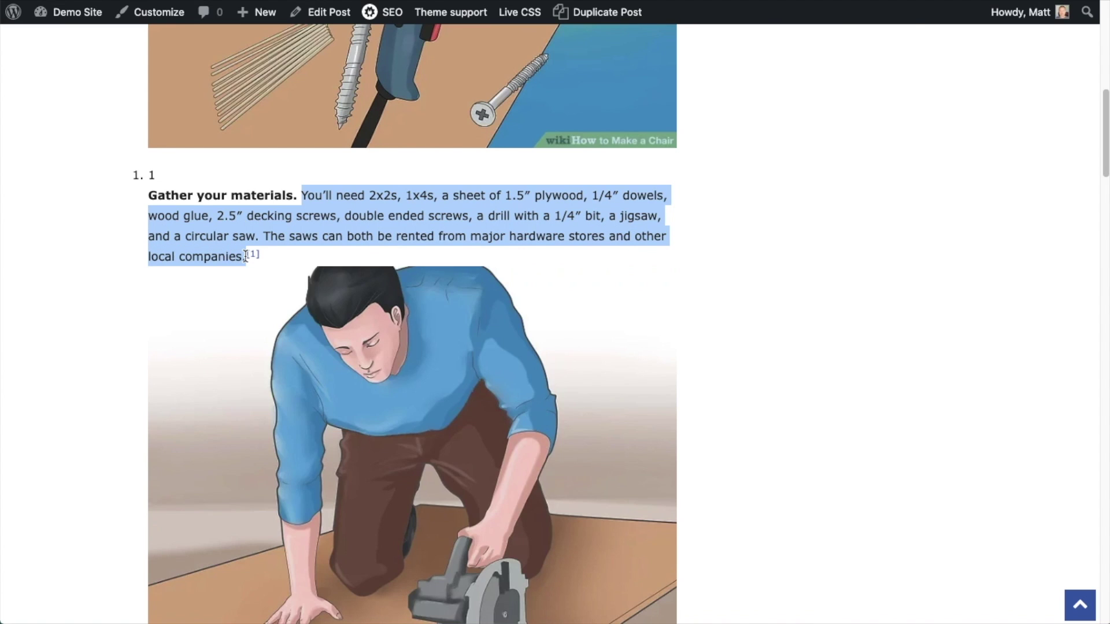
{"action": "key", "text": "ctrl+Tab"}
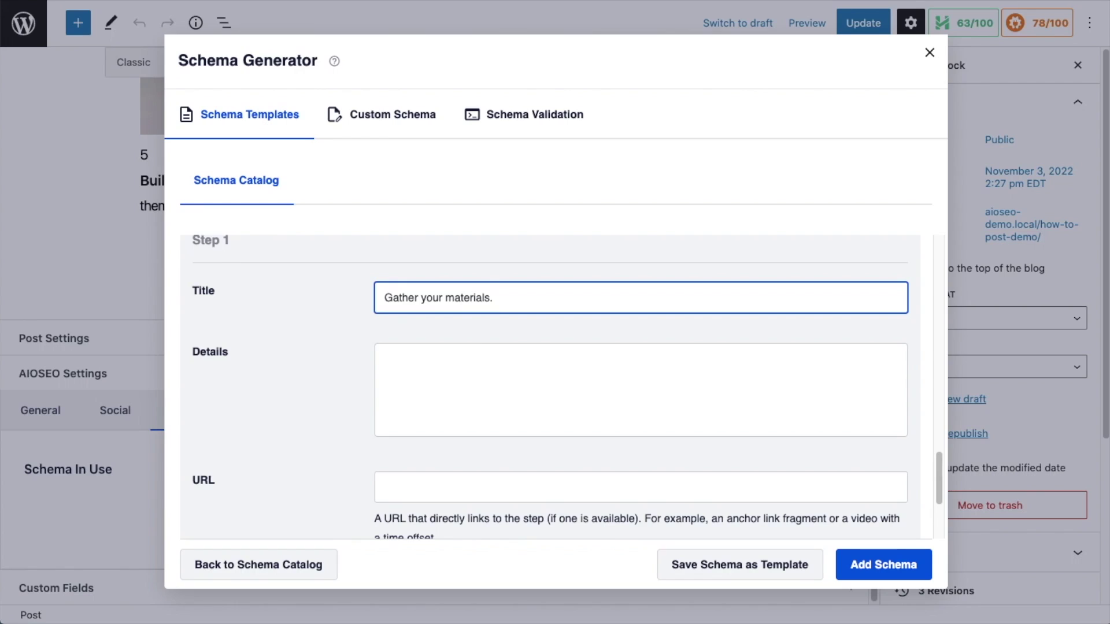
{"action": "left_click", "coordinate": [454, 393]}
{"action": "type", "text": "You’ll need 2x2s, 1x4s, a sheet of 1.5″ plywood, 1/4″ dowels, wood glue, 2.5″ decking screws, double ended screws, a drill with a 1/4″ bit, a jigsaw, and a circular saw. The saws can both be rented from major hardware stores and other local companies."}
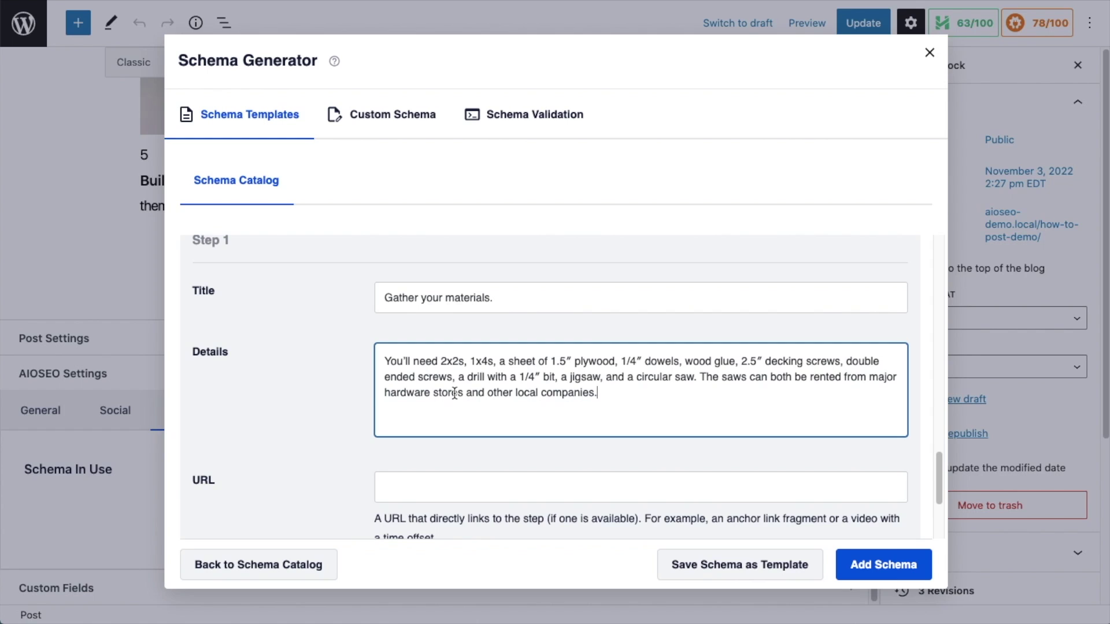
{"action": "scroll", "coordinate": [454, 393], "scroll_direction": "down", "scroll_amount": 2}
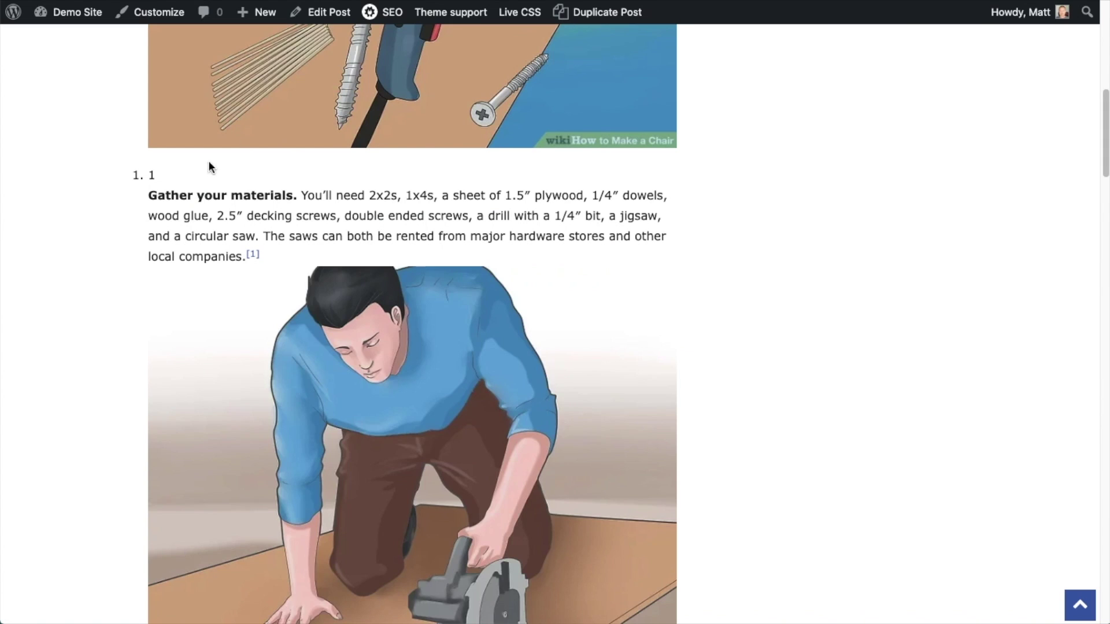
{"action": "mouse_move", "coordinate": [159, 186]}
{"action": "left_mouse_down"}
{"action": "mouse_move", "coordinate": [119, 168]}
{"action": "mouse_move", "coordinate": [151, 177]}
{"action": "left_mouse_up"}
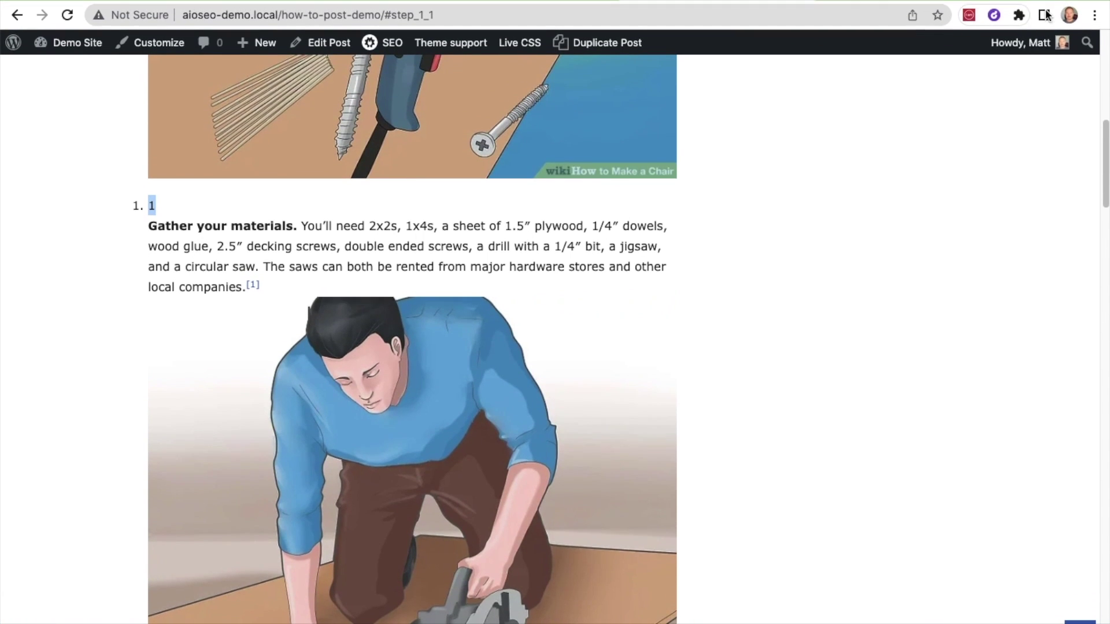
{"action": "left_click", "coordinate": [448, 15]}
{"action": "key", "text": "ctrl+c"}
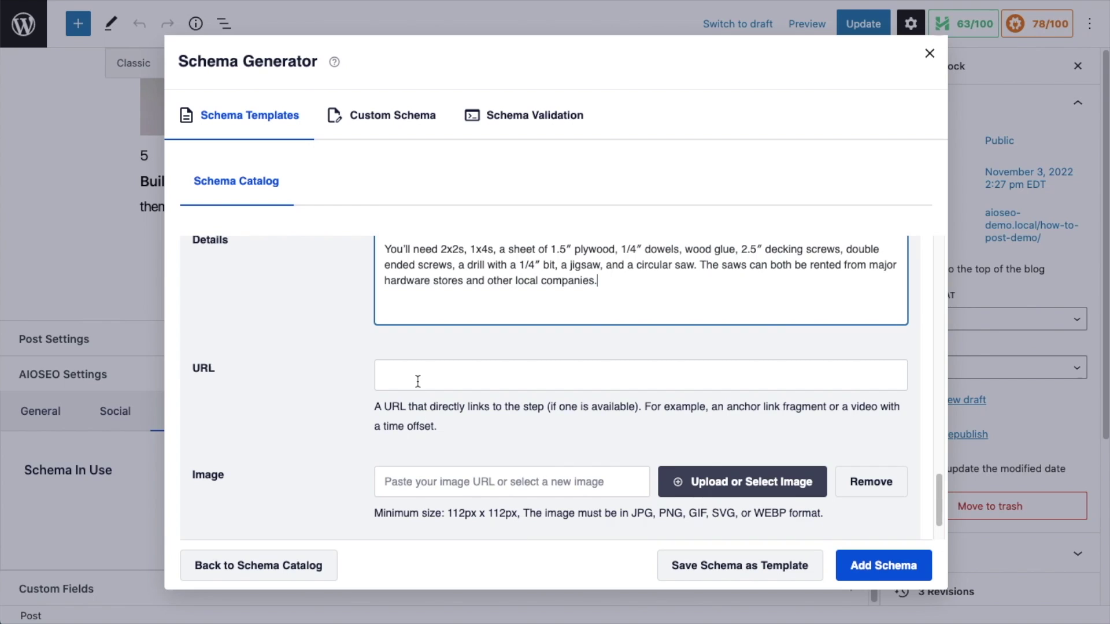
{"action": "left_click", "coordinate": [417, 374]}
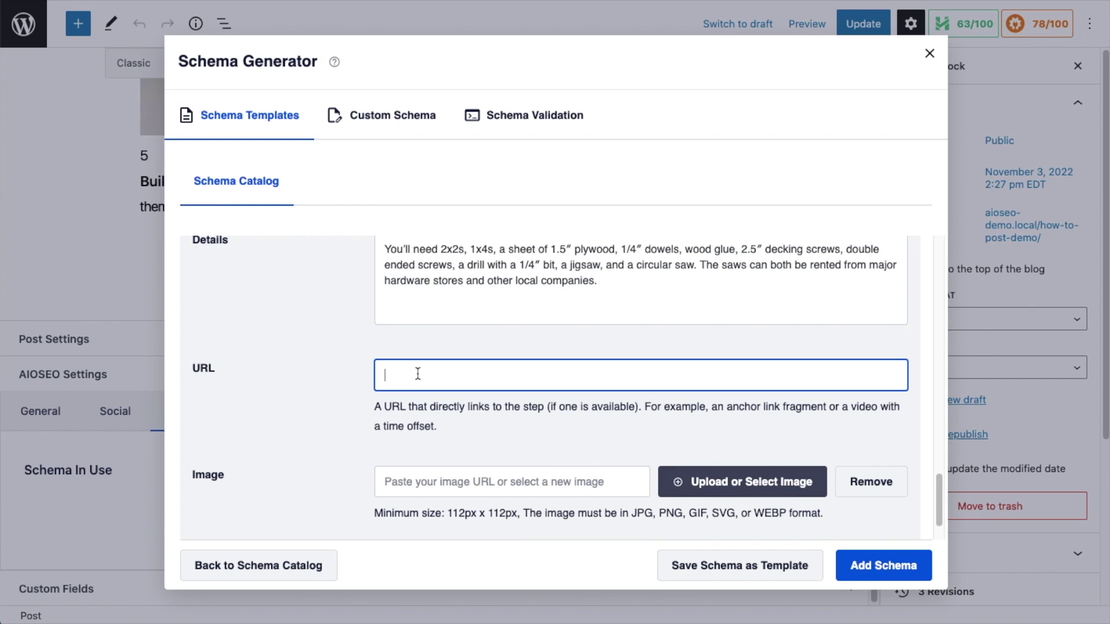
{"action": "key", "text": "ctrl+v"}
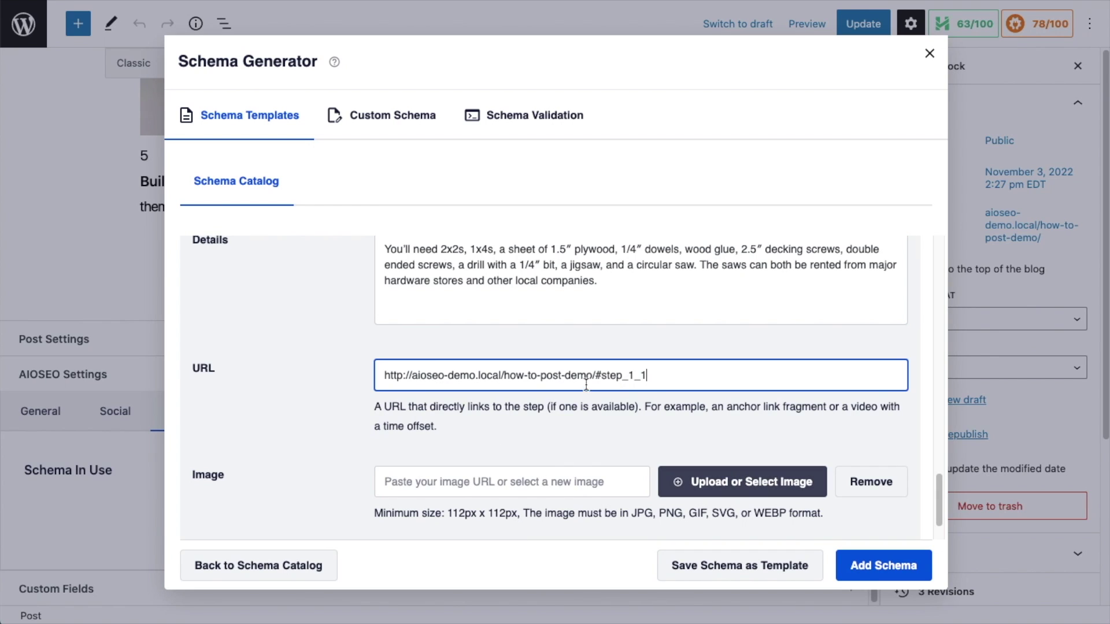
{"action": "left_click_drag", "start_coordinate": [597, 375], "coordinate": [650, 376]}
{"action": "left_click", "coordinate": [691, 379]}
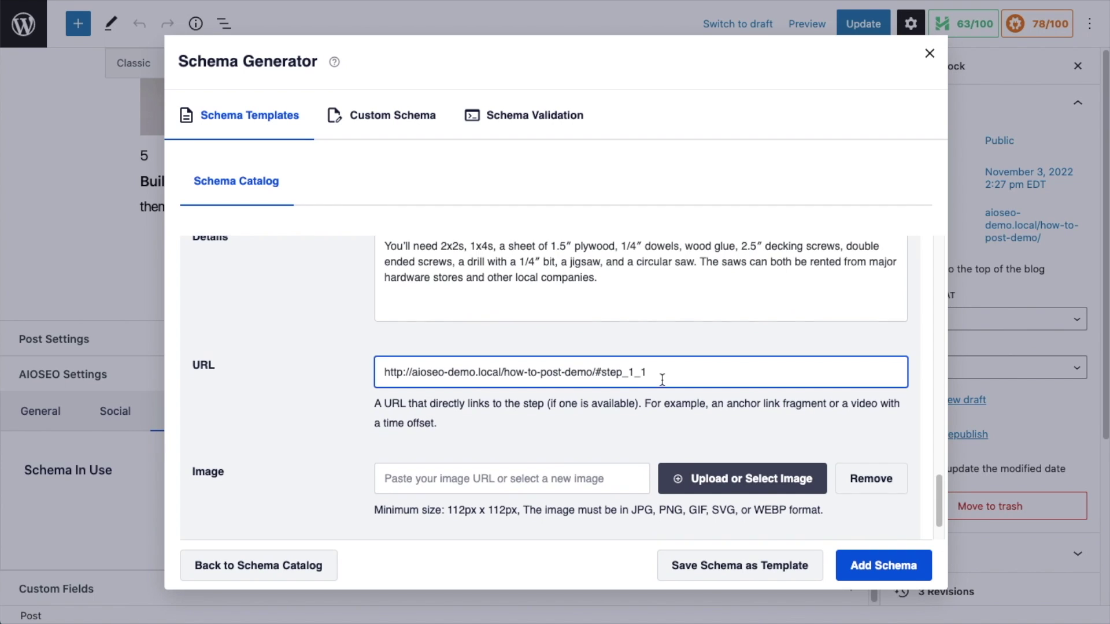
Step: Upload gather.jpeg from the computer and choose it as the image for Step 1
{"action": "scroll", "coordinate": [662, 379], "scroll_direction": "down", "scroll_amount": 2}
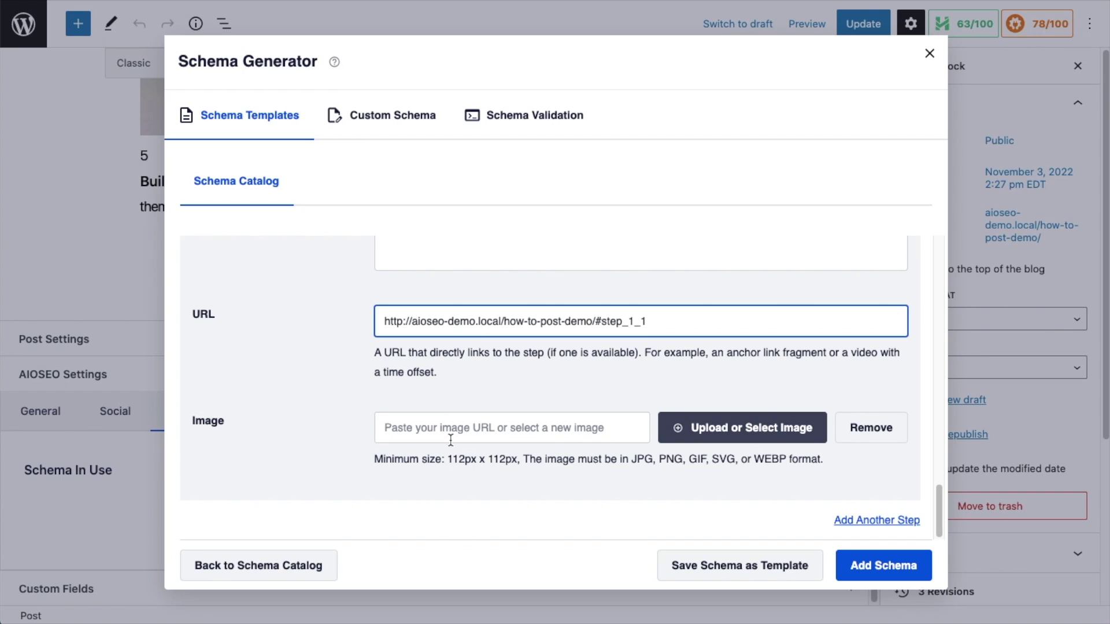
{"action": "left_click", "coordinate": [722, 430]}
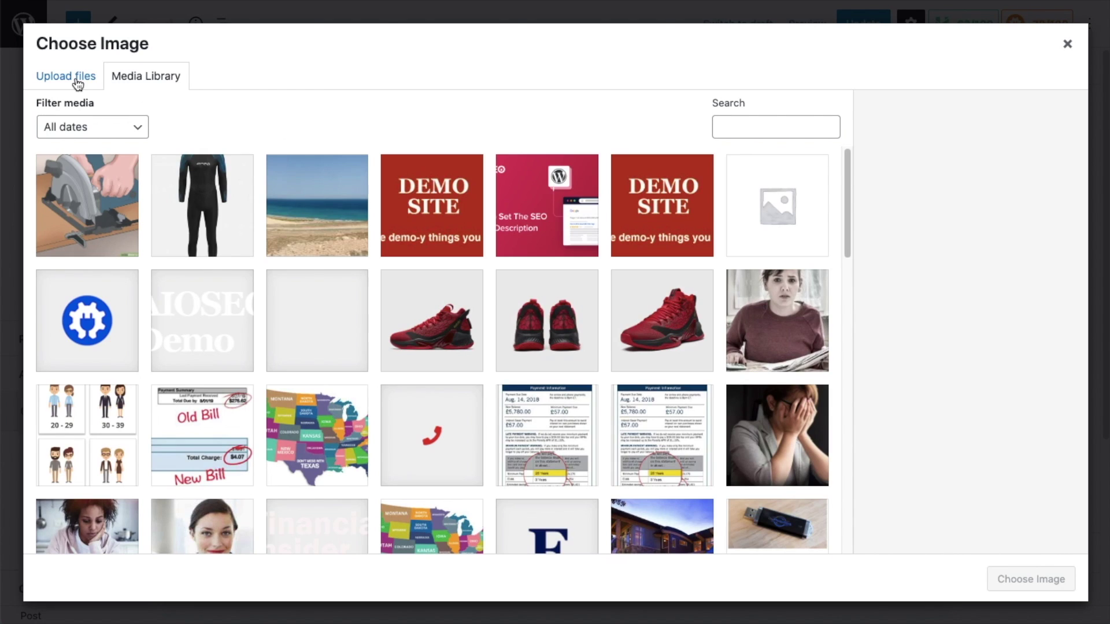
{"action": "left_click", "coordinate": [80, 78]}
{"action": "left_click", "coordinate": [578, 329]}
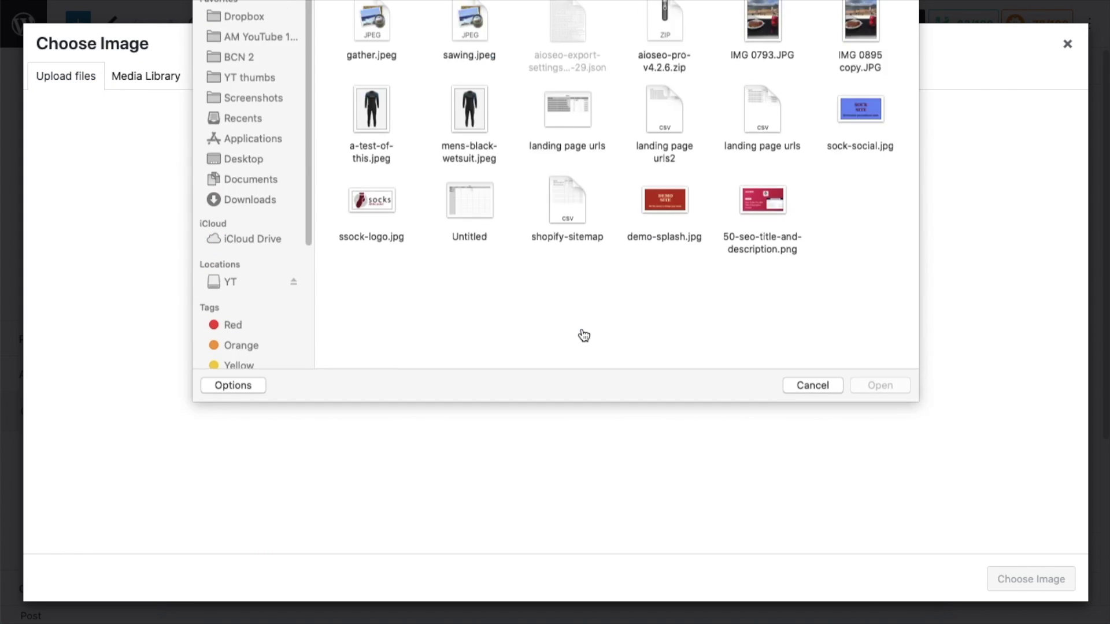
{"action": "double_click", "coordinate": [373, 61]}
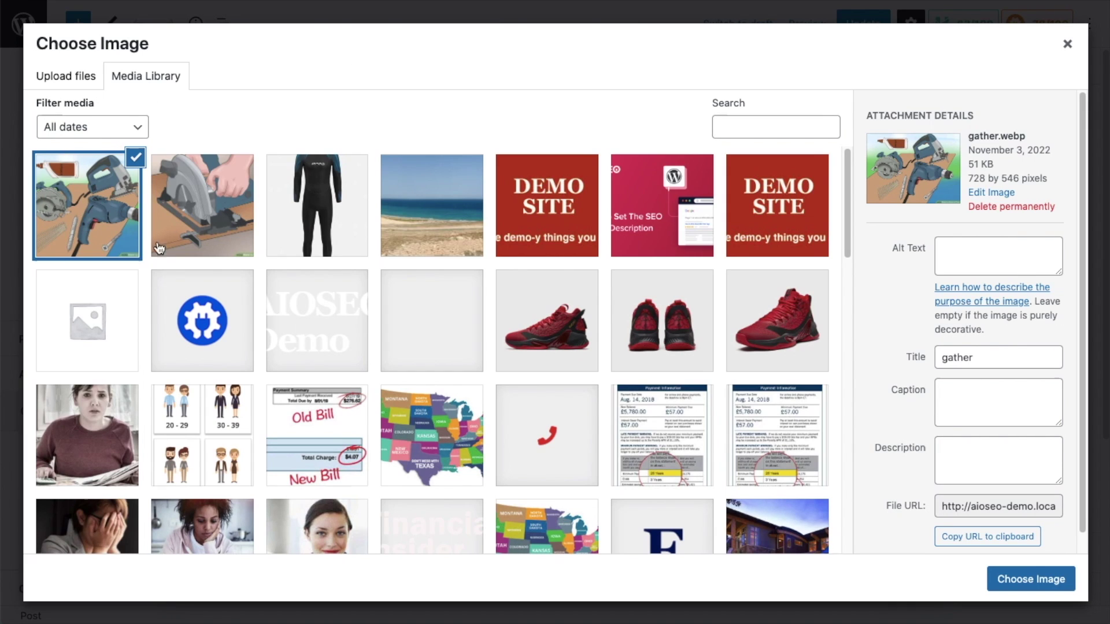
{"action": "left_click", "coordinate": [1034, 584]}
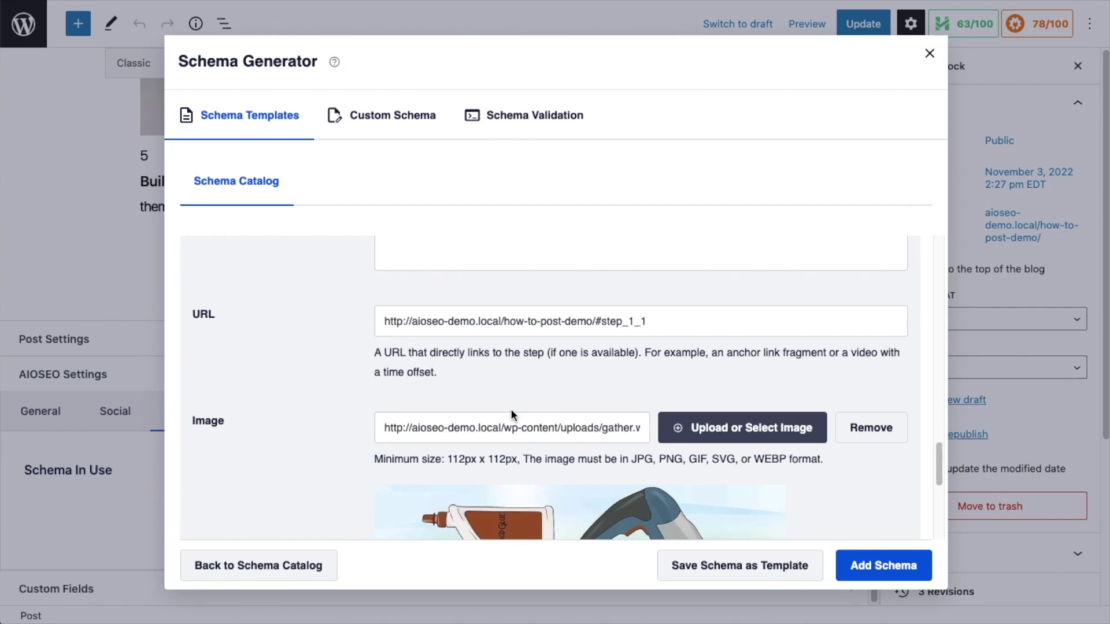
Step: Review the completed title, details, URL and image of Step 1 in the How To schema
{"action": "scroll", "coordinate": [511, 408], "scroll_direction": "down", "scroll_amount": 3}
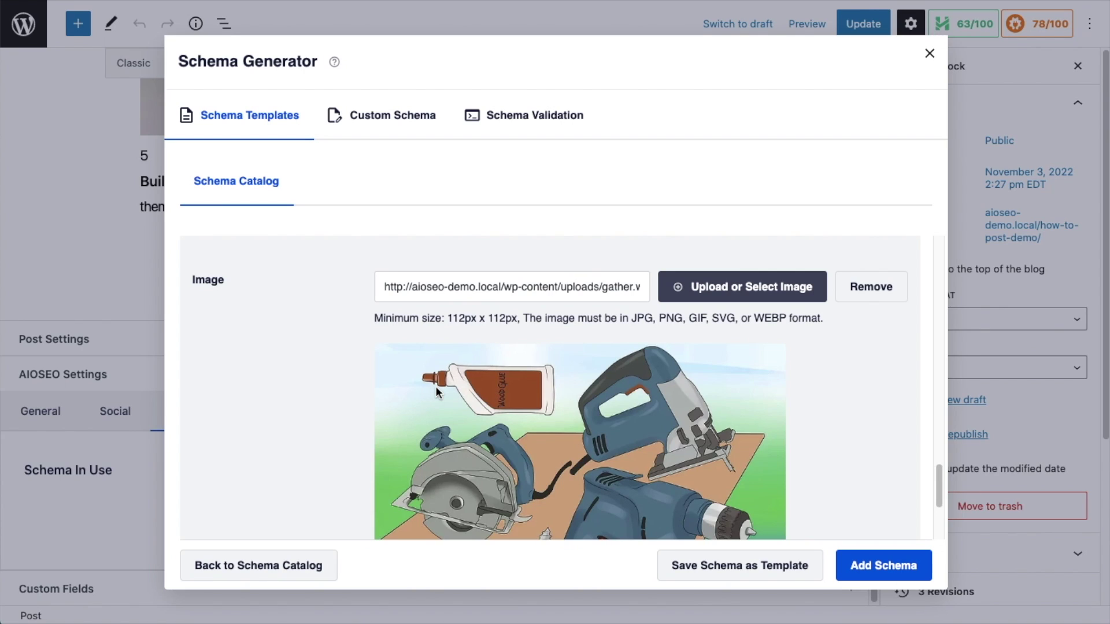
{"action": "scroll", "coordinate": [622, 446], "scroll_direction": "down", "scroll_amount": 4}
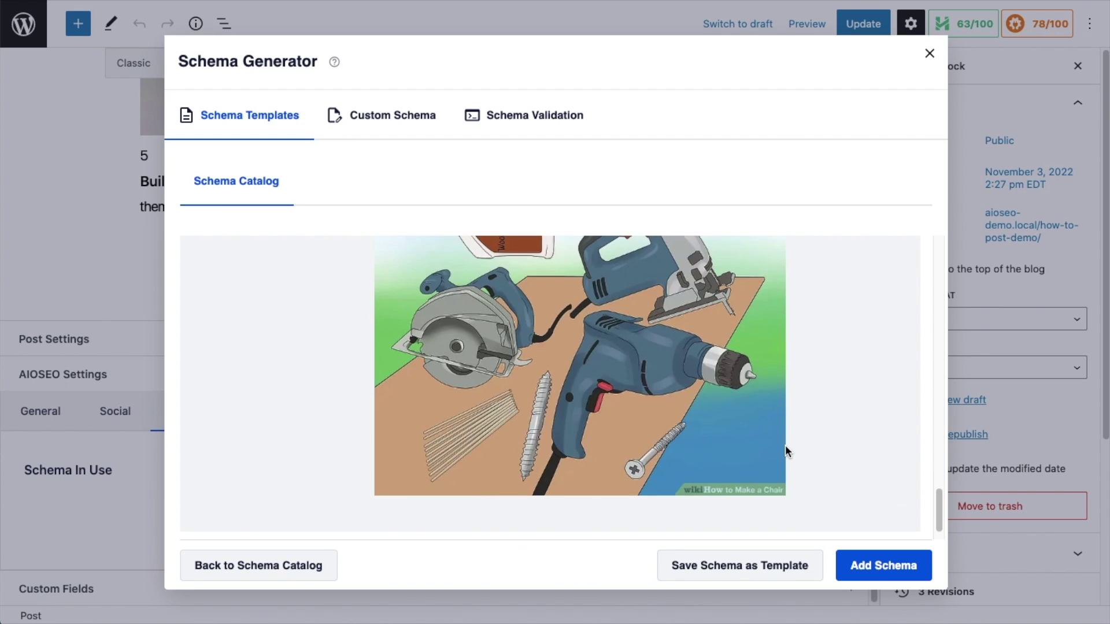
{"action": "scroll", "coordinate": [785, 448], "scroll_direction": "up", "scroll_amount": 5}
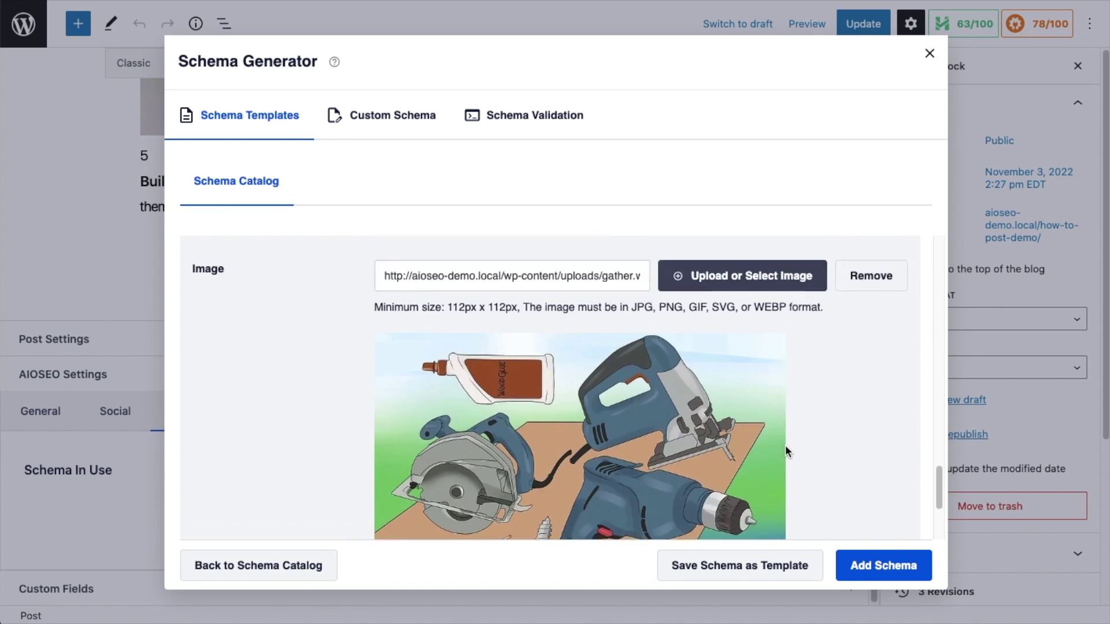
{"action": "scroll", "coordinate": [785, 445], "scroll_direction": "up", "scroll_amount": 2}
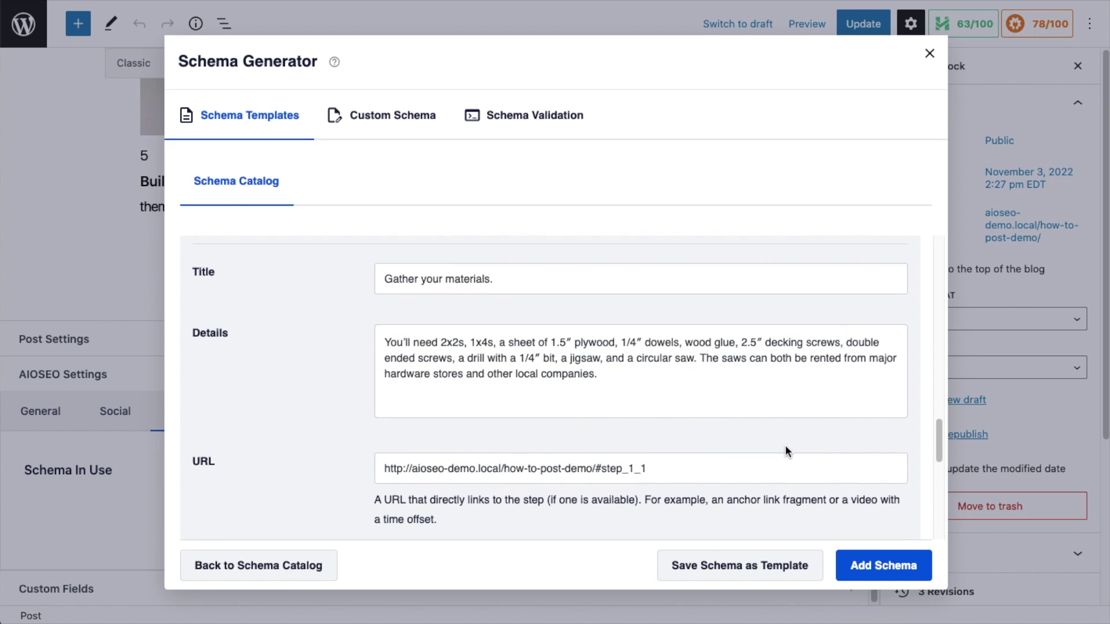
{"action": "scroll", "coordinate": [656, 344], "scroll_direction": "up", "scroll_amount": 2}
{"action": "scroll", "coordinate": [588, 337], "scroll_direction": "down", "scroll_amount": 1}
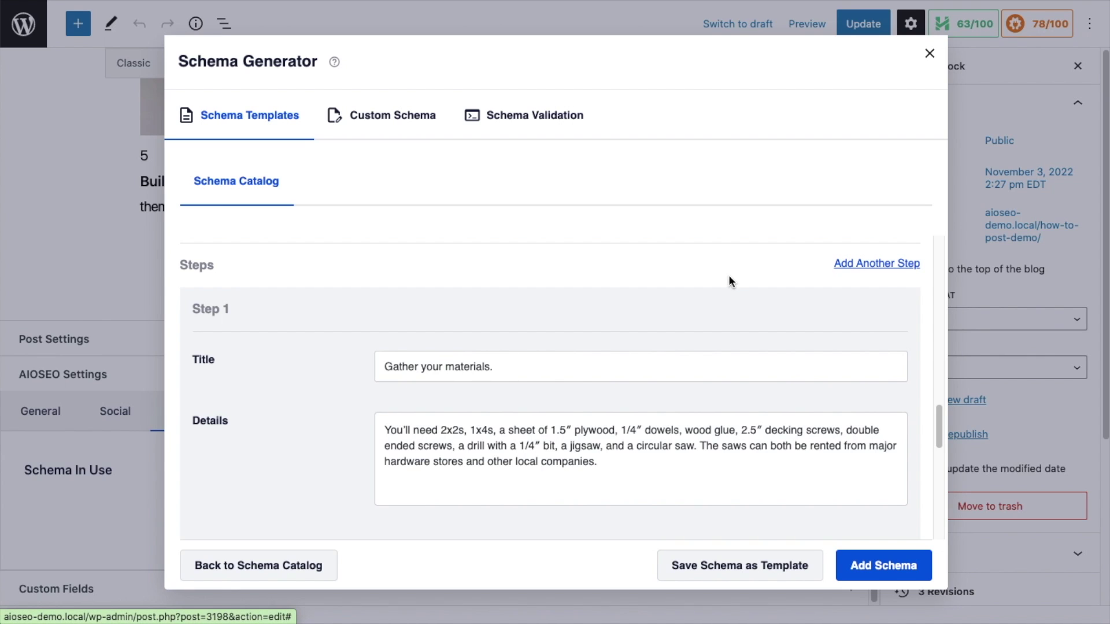
{"action": "scroll", "coordinate": [728, 276], "scroll_direction": "down", "scroll_amount": 10}
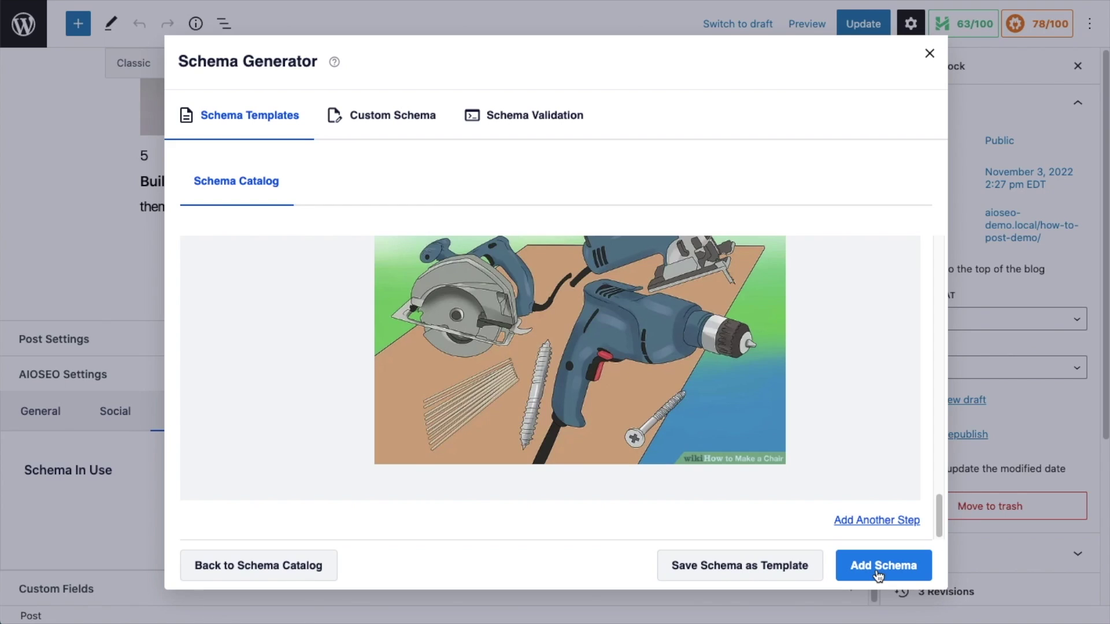
Step: Start returning to the schema catalog, cancel leaving the form, and add the completed How To schema to the post
{"action": "left_click", "coordinate": [263, 566]}
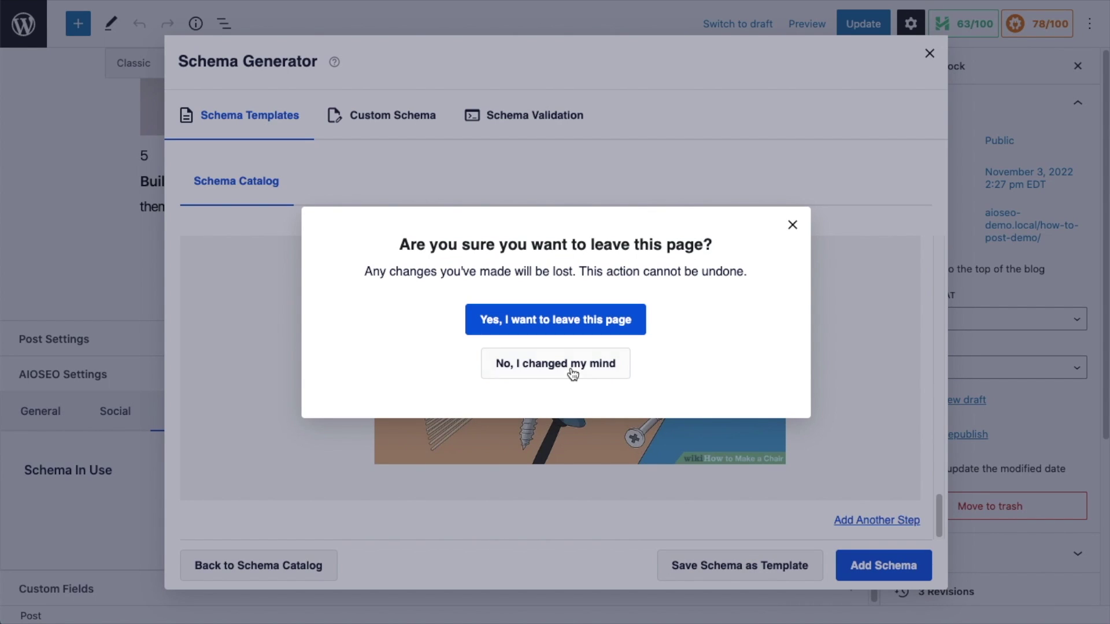
{"action": "left_click", "coordinate": [570, 371]}
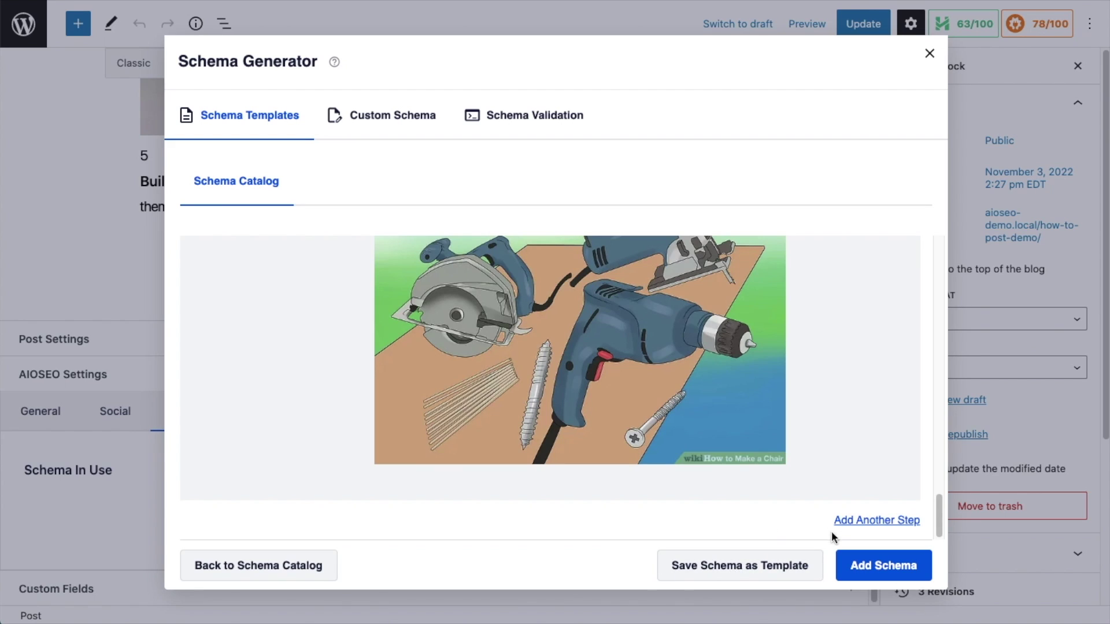
{"action": "left_click", "coordinate": [865, 569]}
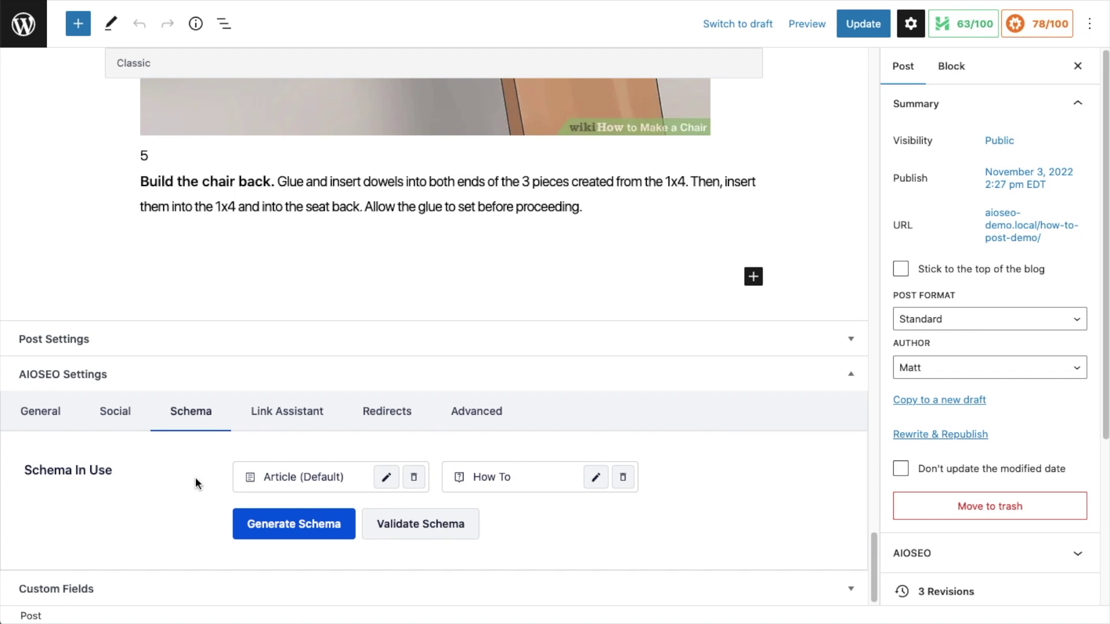
Step: Delete the default Article schema from the schemas in use and update the post
{"action": "left_click", "coordinate": [415, 479]}
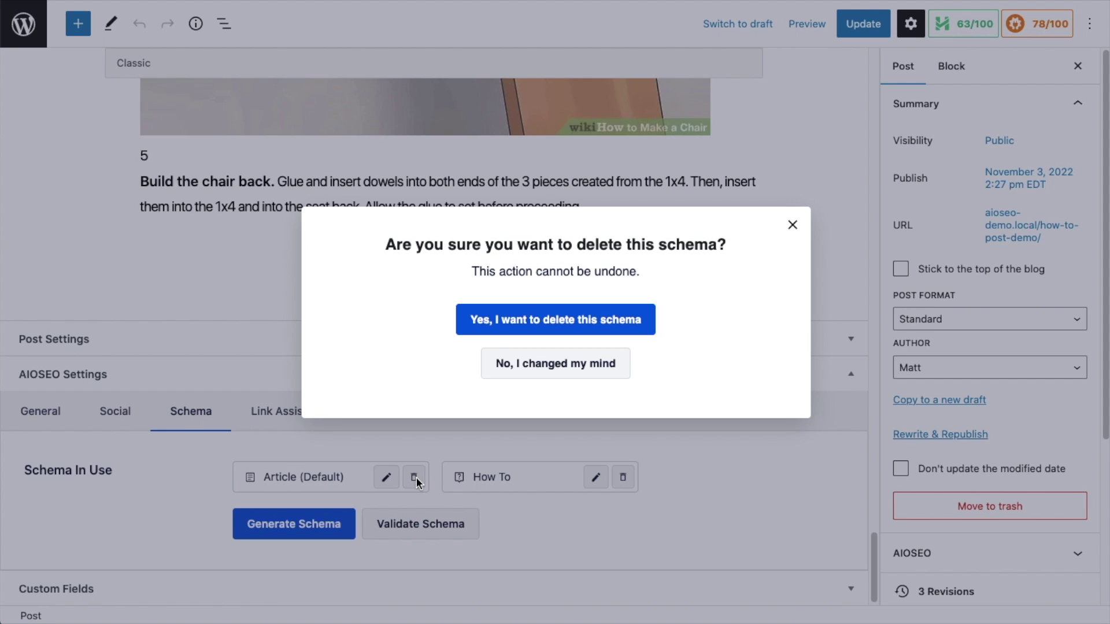
{"action": "left_click", "coordinate": [582, 324]}
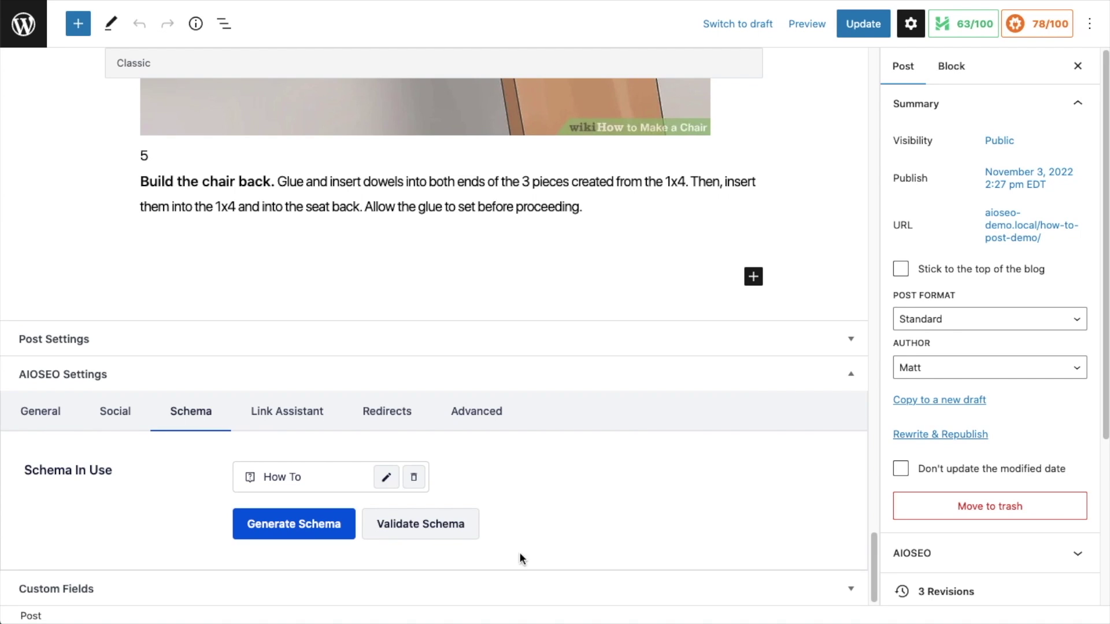
{"action": "left_click", "coordinate": [872, 32]}
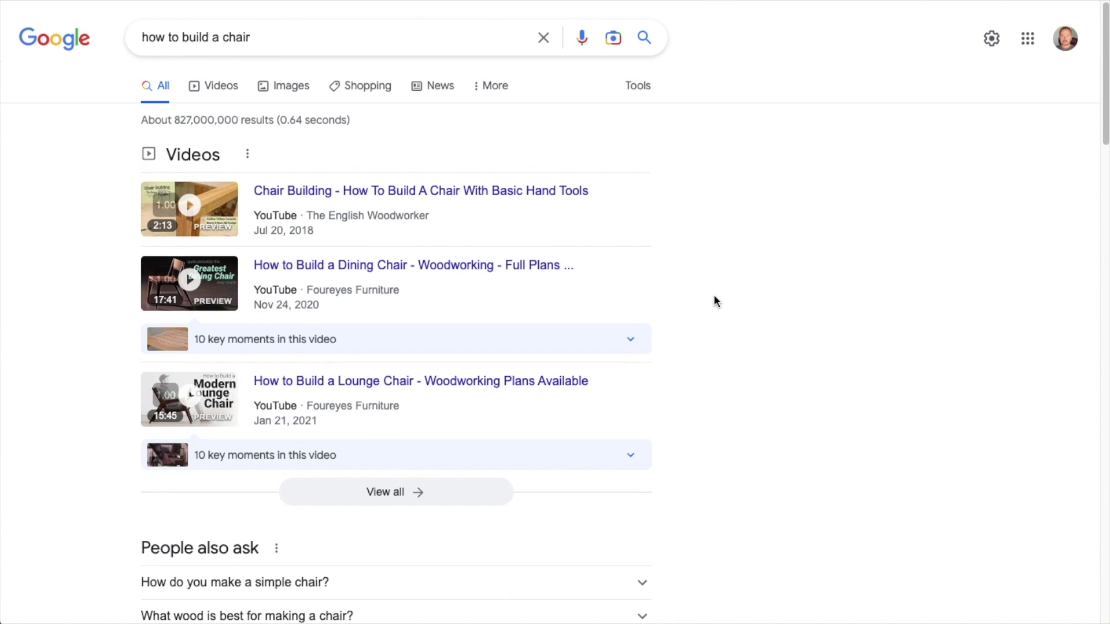
Step: Examine the Google results for "how to build a chair" for listings that display how-to steps
{"action": "scroll", "coordinate": [715, 299], "scroll_direction": "down", "scroll_amount": 14}
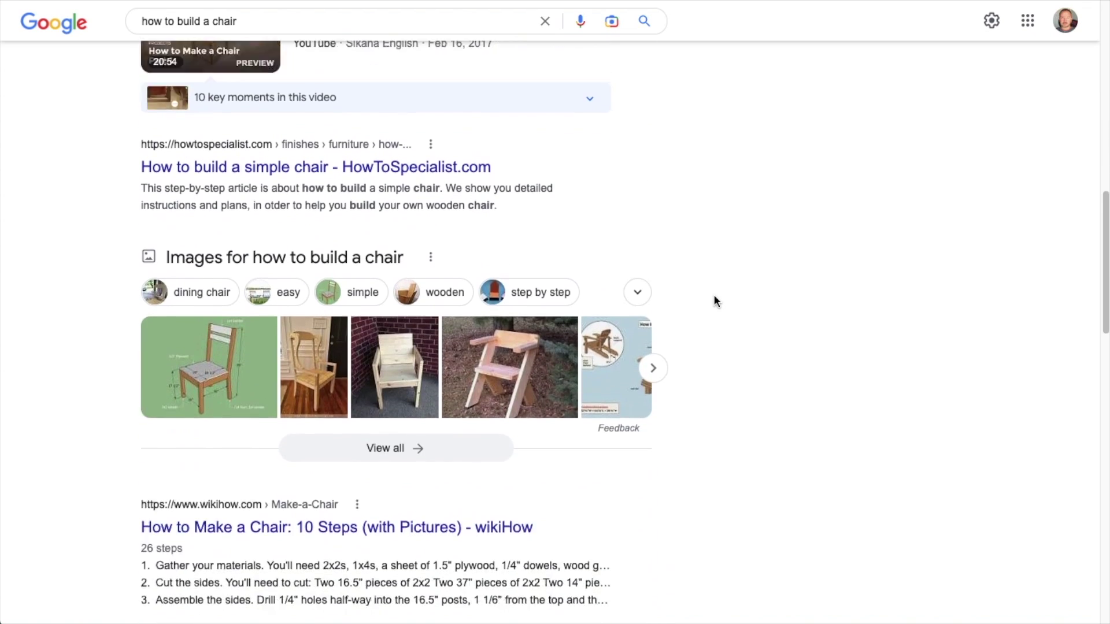
{"action": "scroll", "coordinate": [715, 300], "scroll_direction": "down", "scroll_amount": 5}
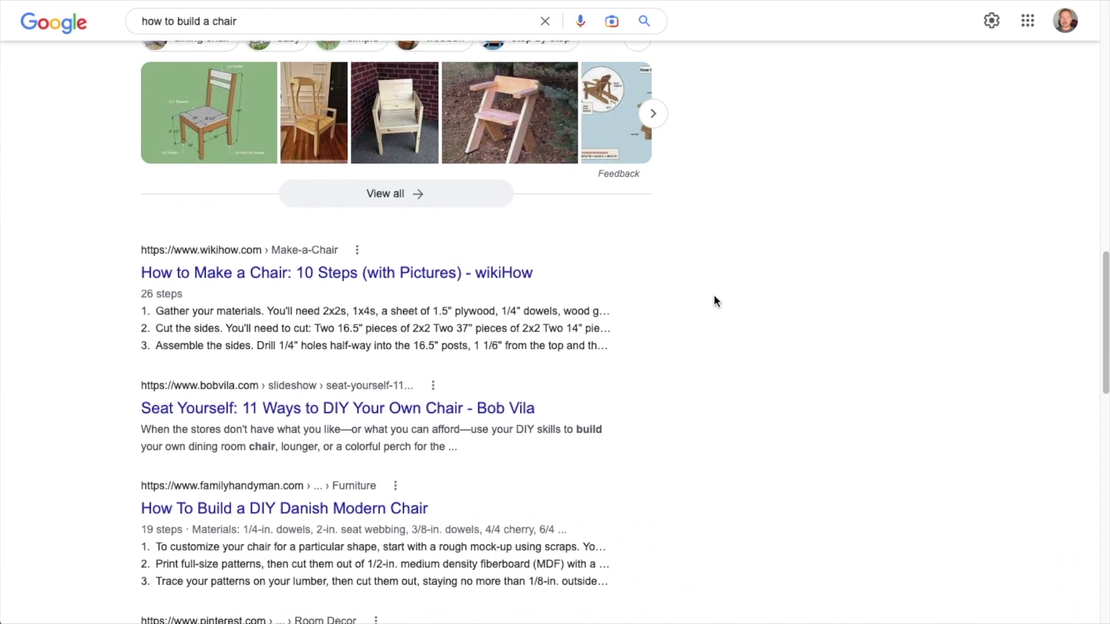
{"action": "scroll", "coordinate": [715, 301], "scroll_direction": "down", "scroll_amount": 3}
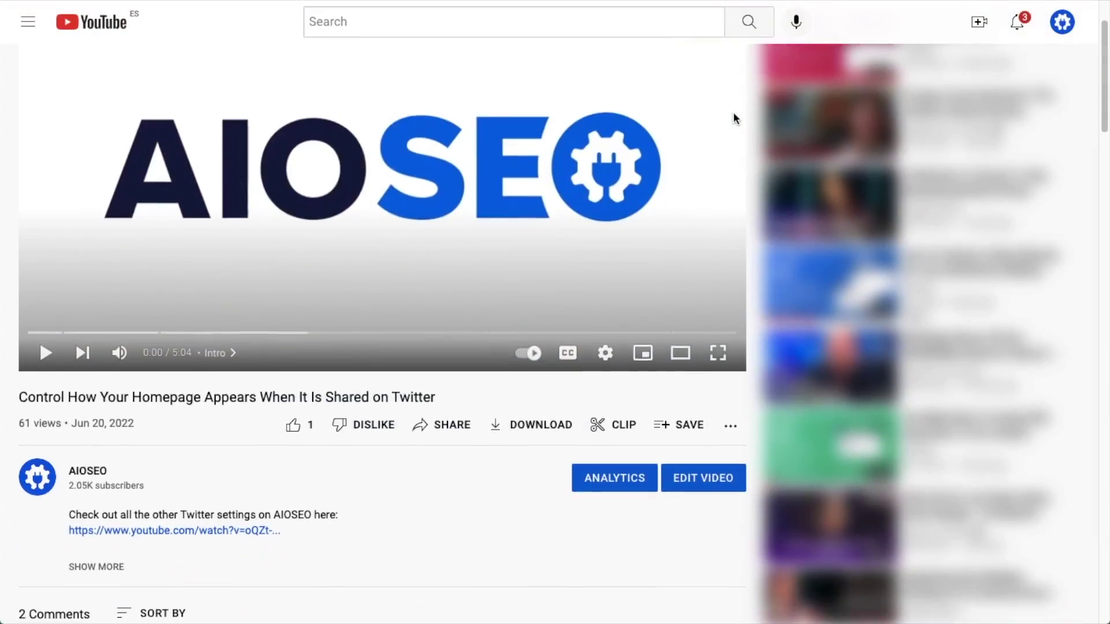
Step: Expand the YouTube video's description and open its aioseo.com link for getting a copy of All In One SEO
{"action": "scroll", "coordinate": [734, 119], "scroll_direction": "down", "scroll_amount": 3}
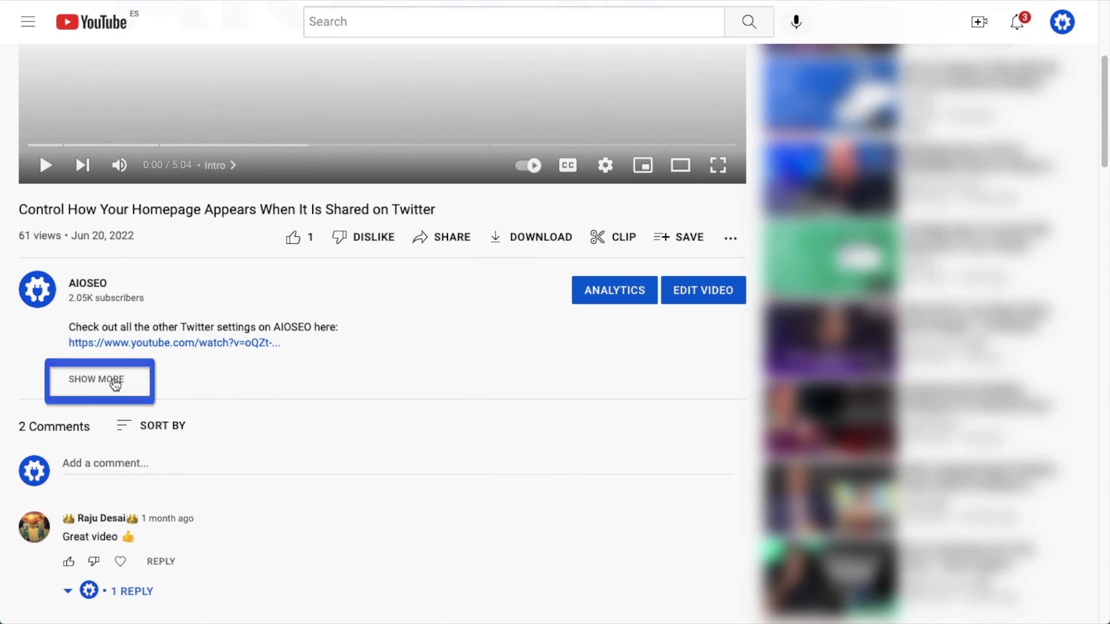
{"action": "left_click", "coordinate": [113, 380]}
{"action": "scroll", "coordinate": [617, 369], "scroll_direction": "down", "scroll_amount": 6}
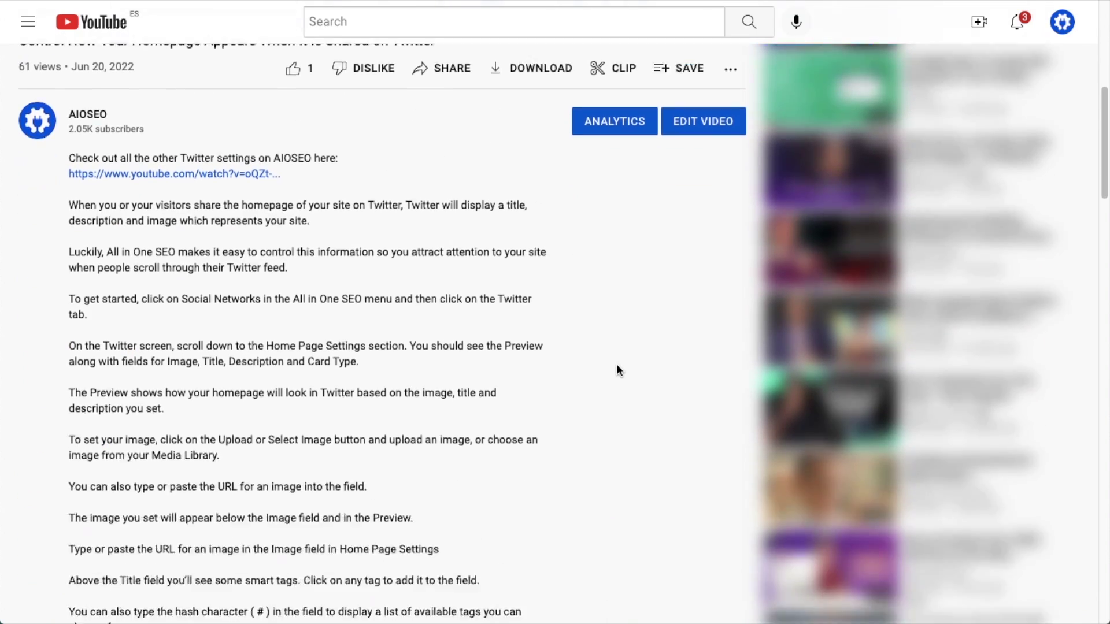
{"action": "scroll", "coordinate": [617, 370], "scroll_direction": "down", "scroll_amount": 15}
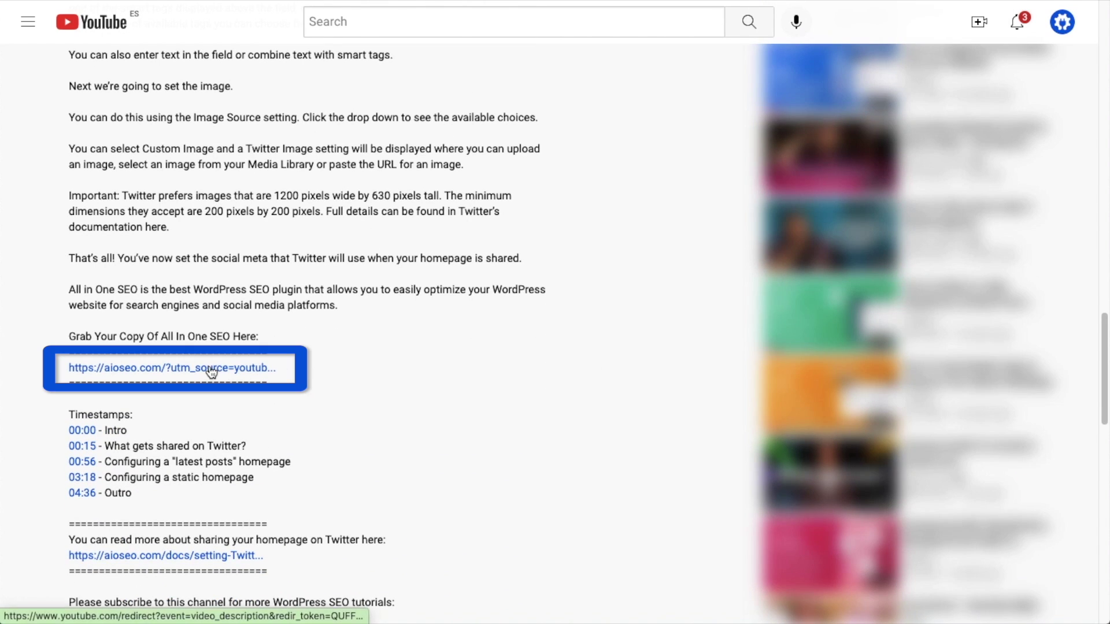
{"action": "left_click", "coordinate": [210, 370]}
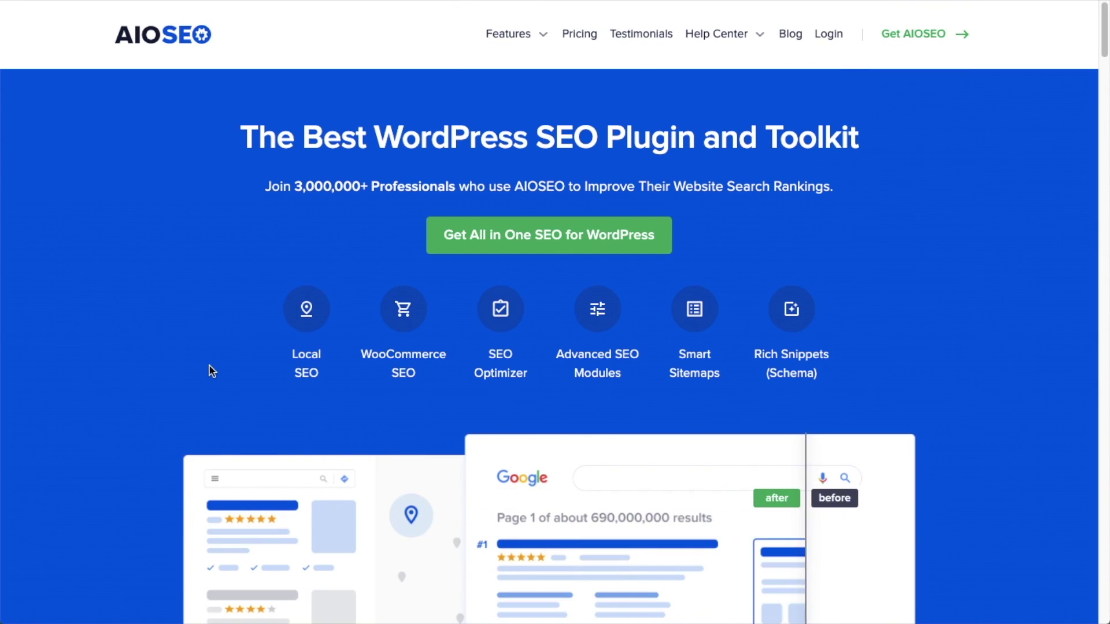